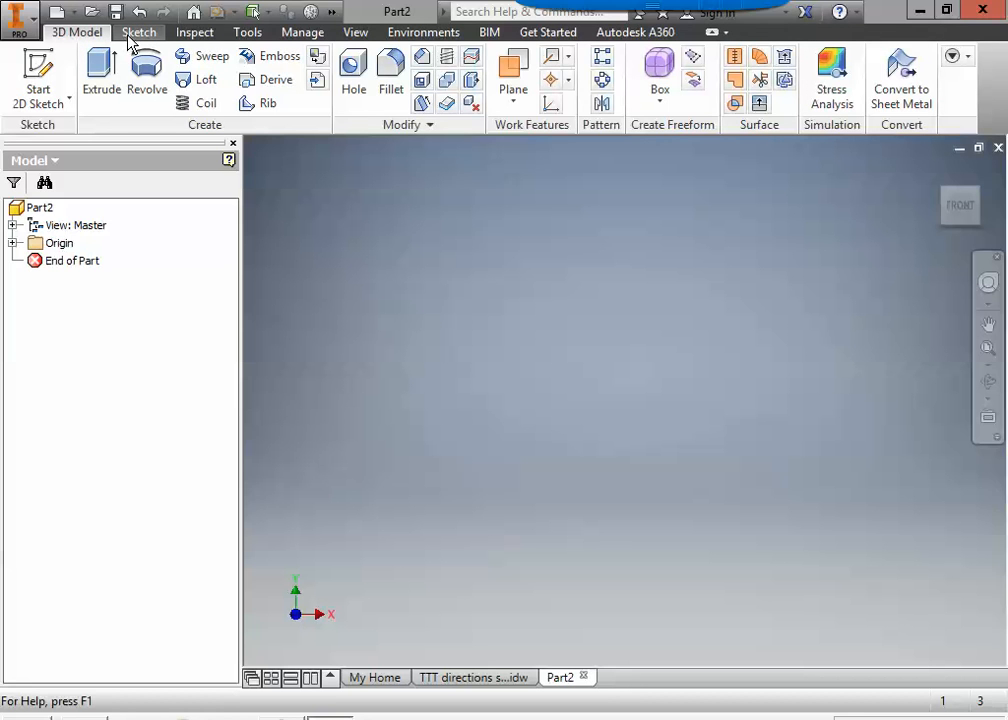
Set the application colors to the Presentation scheme with a 1 Color background, apply the change and close the options.
left_click(249, 33)
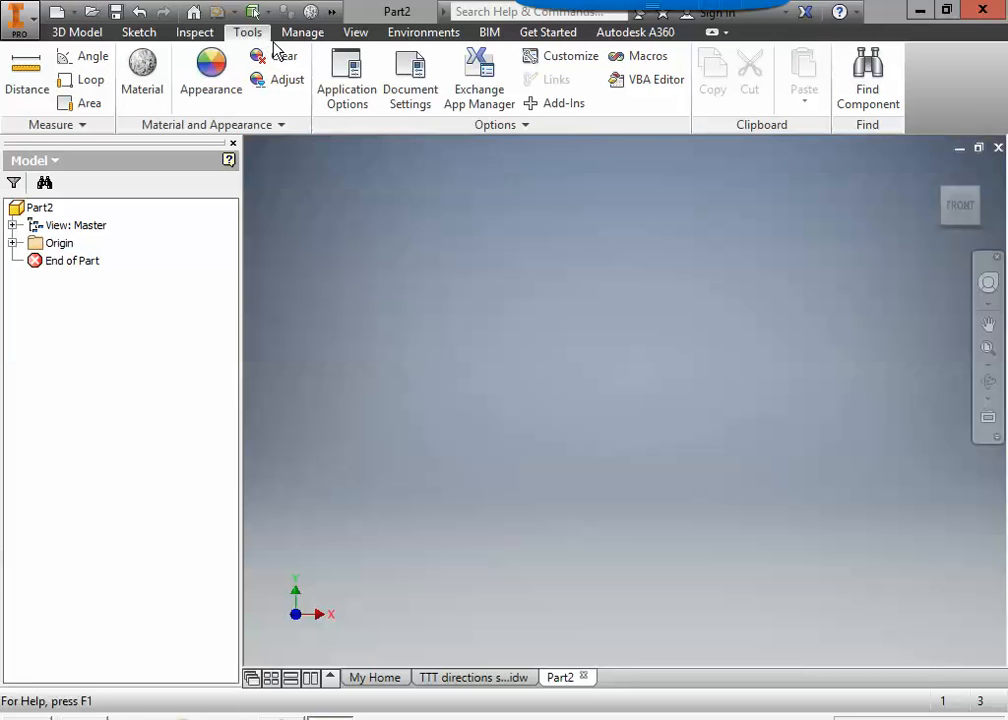
left_click(350, 76)
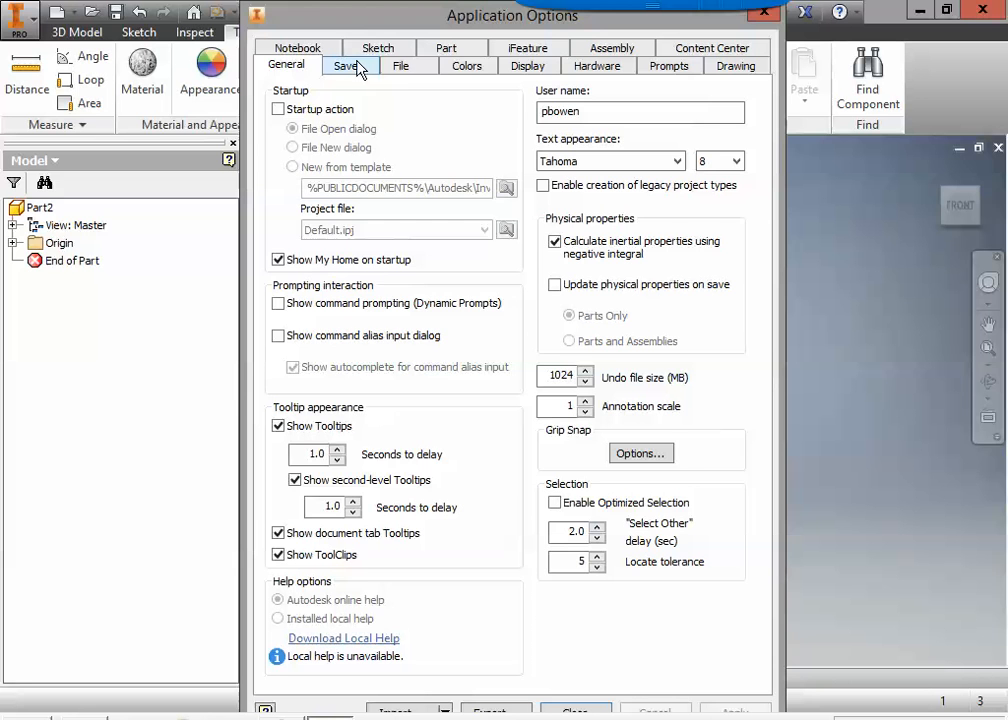
left_click(466, 67)
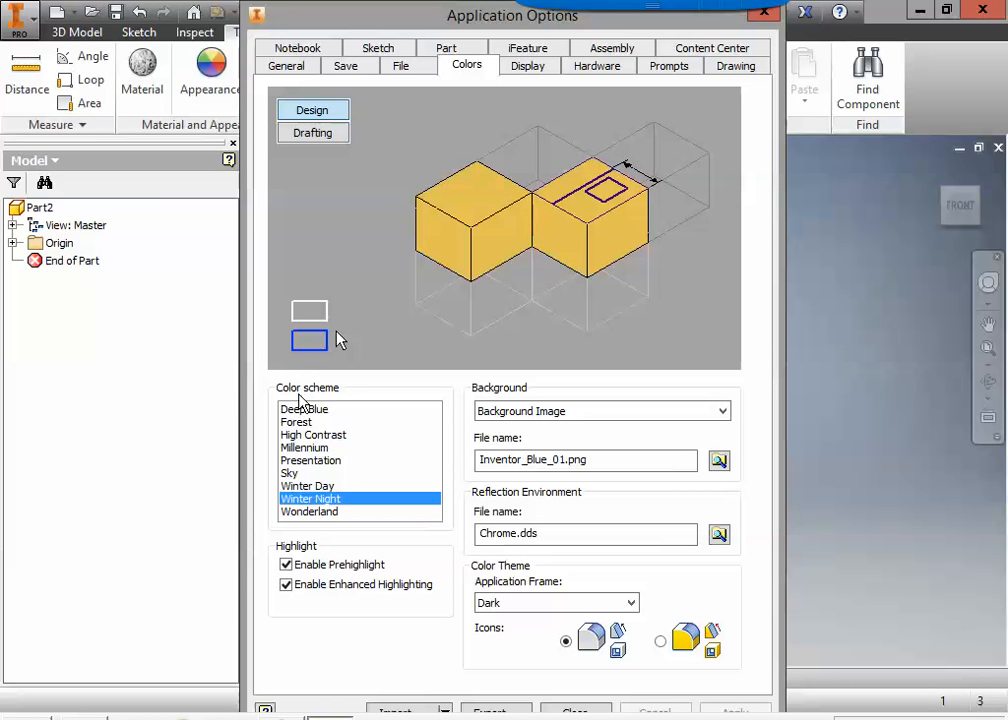
left_click(316, 461)
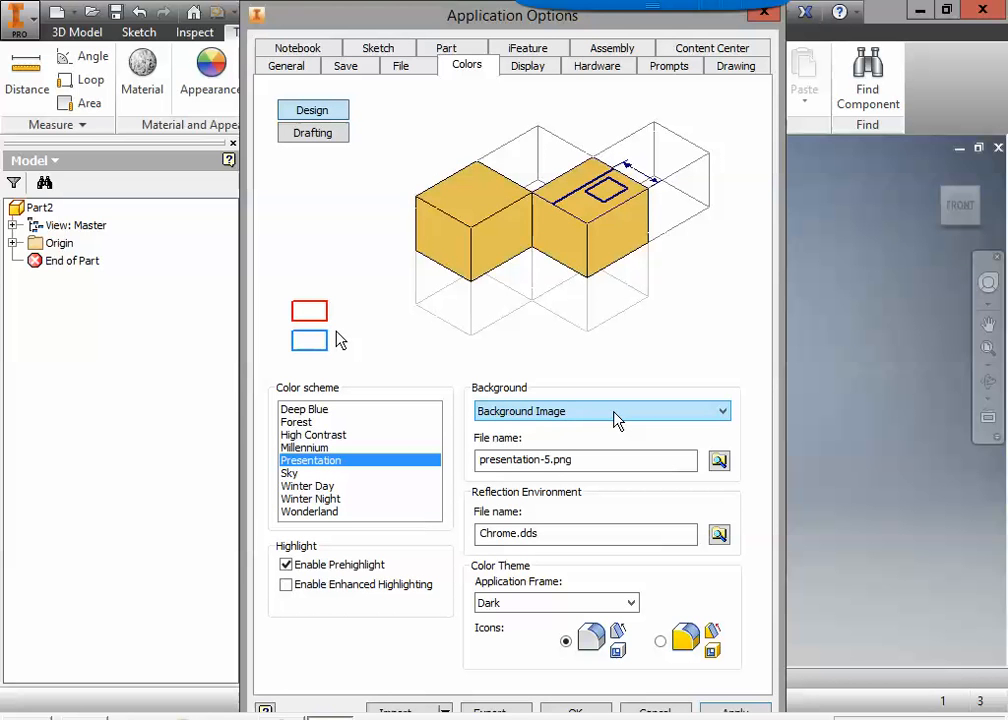
left_click(680, 416)
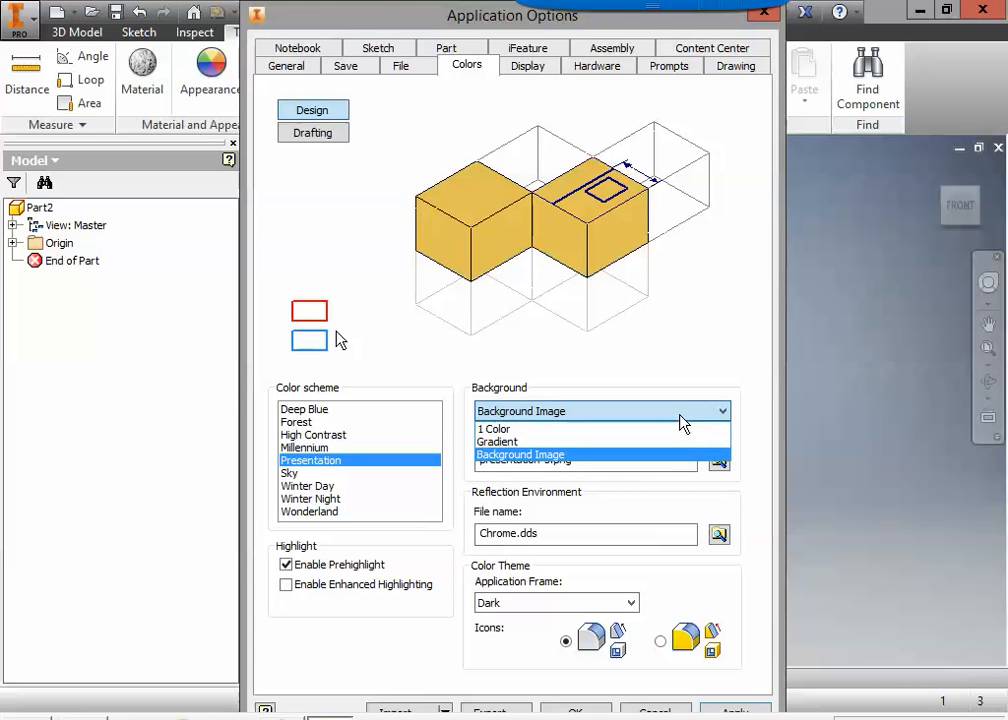
left_click(561, 430)
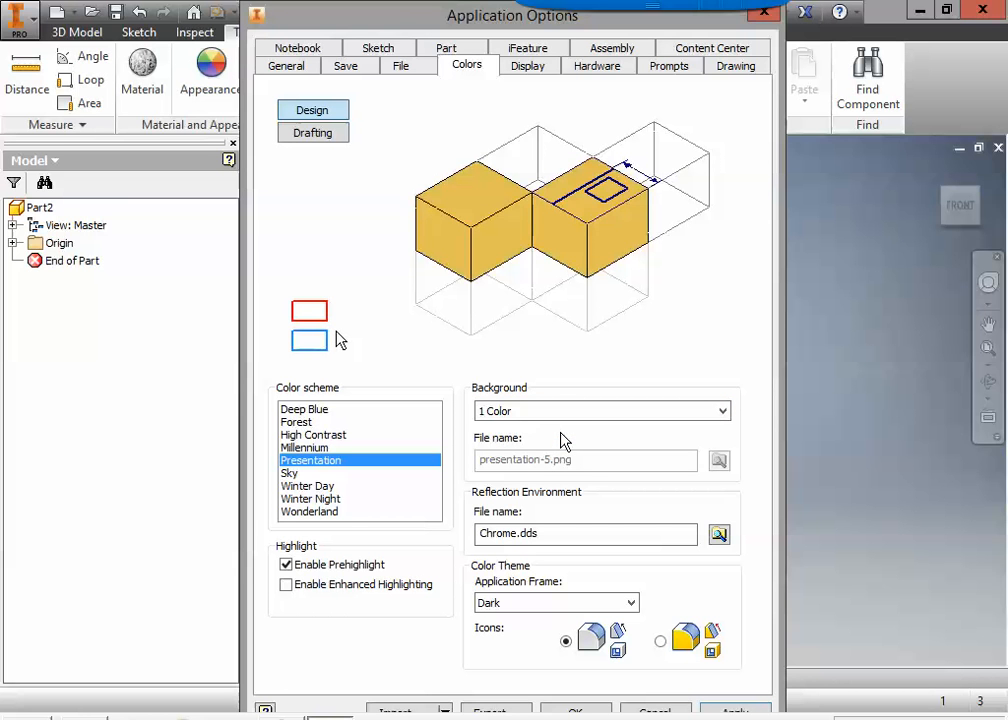
left_click_drag(391, 15, 395, 12)
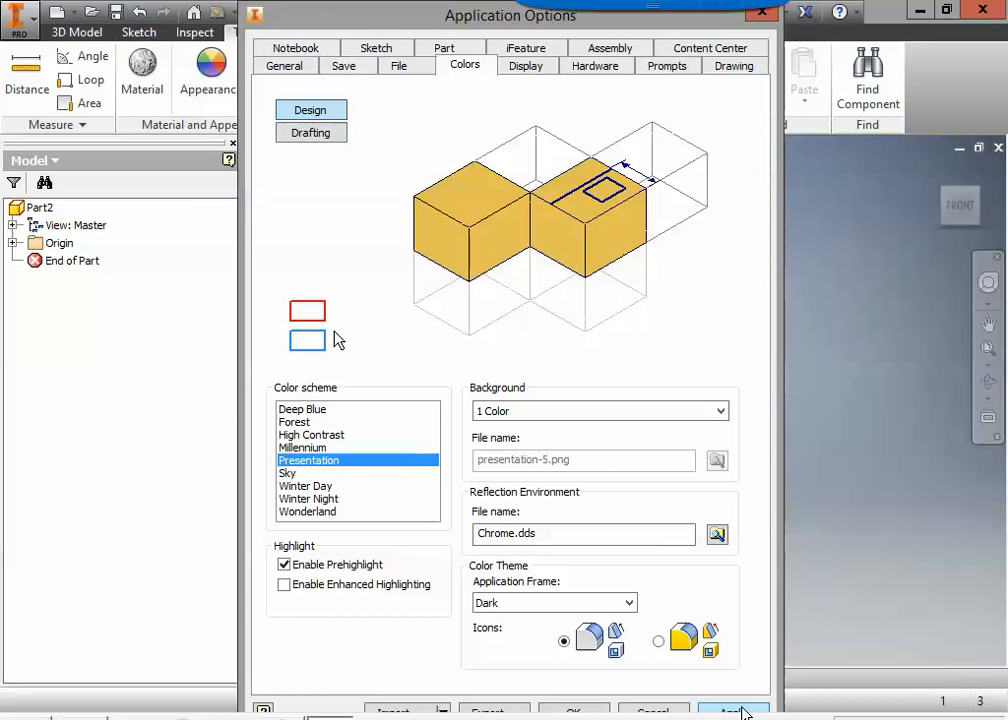
left_click(740, 712)
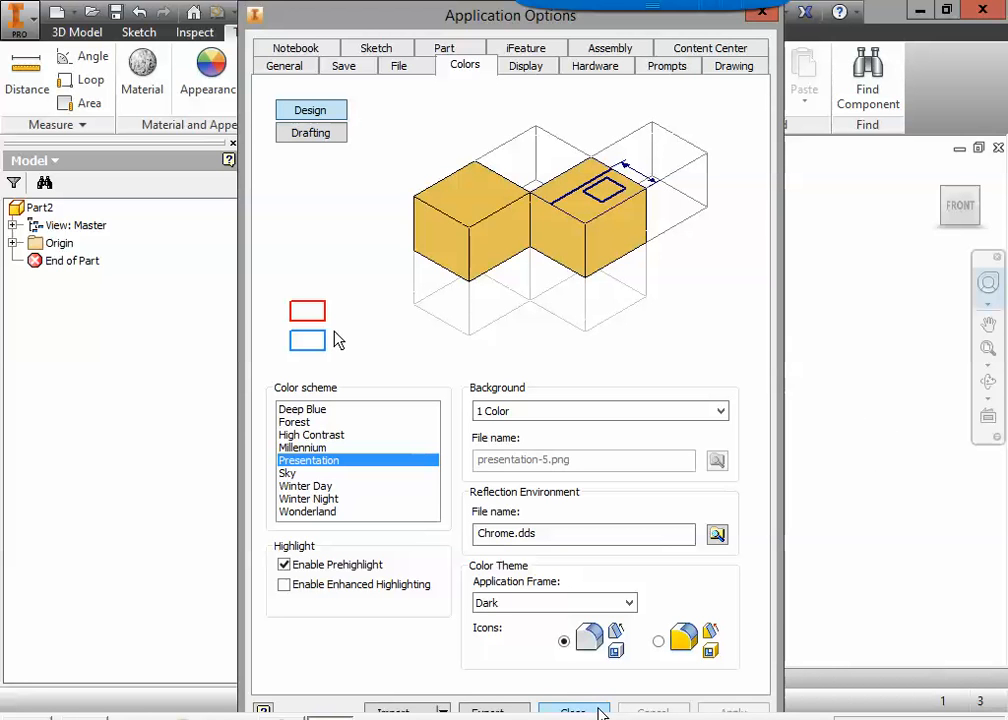
left_click(600, 712)
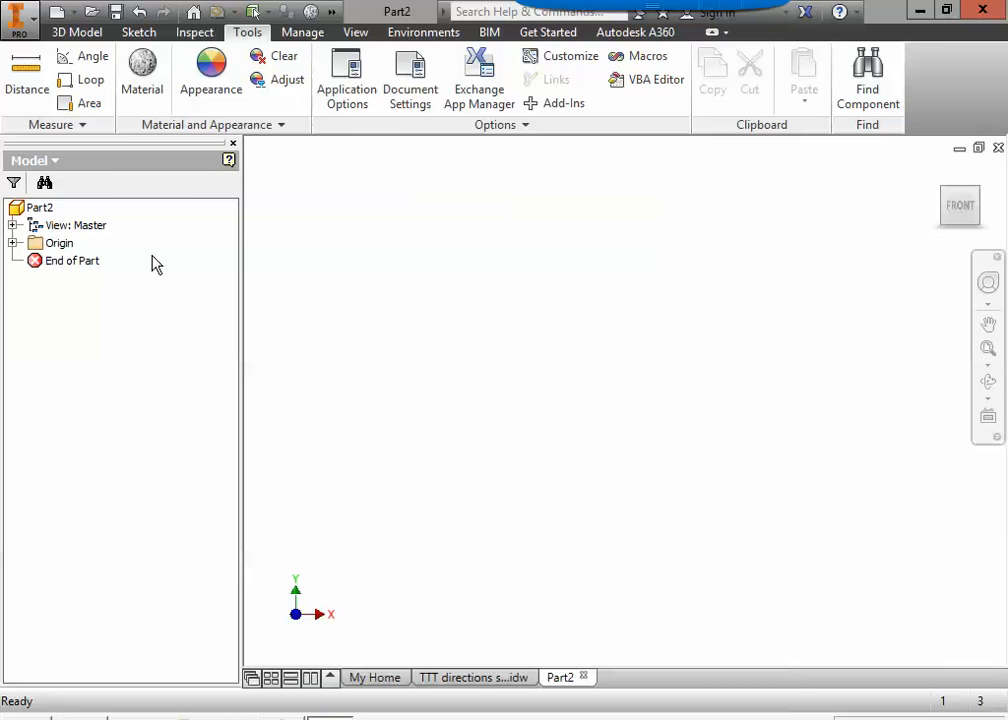
Start a 2D sketch on the XY plane of the part.
left_click(80, 33)
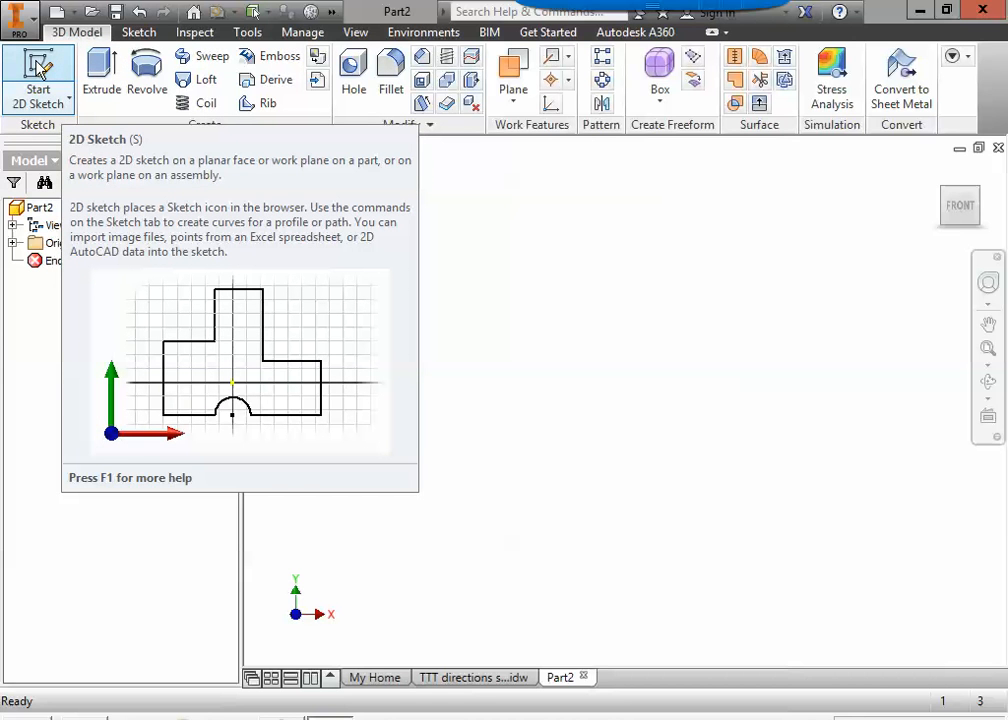
left_click(38, 64)
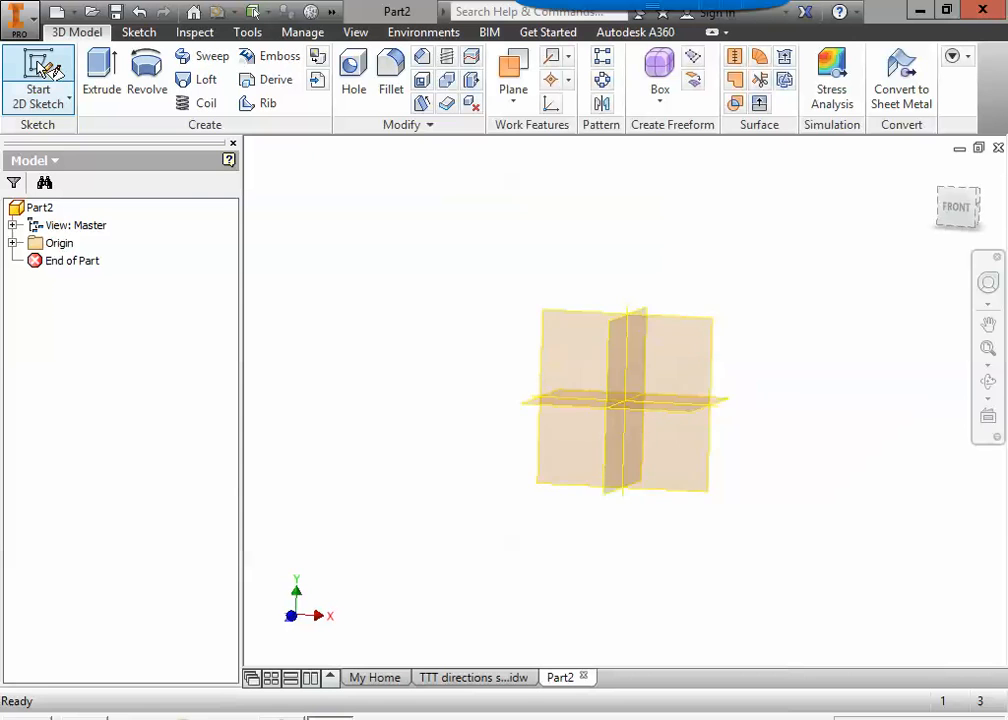
key("Escape")
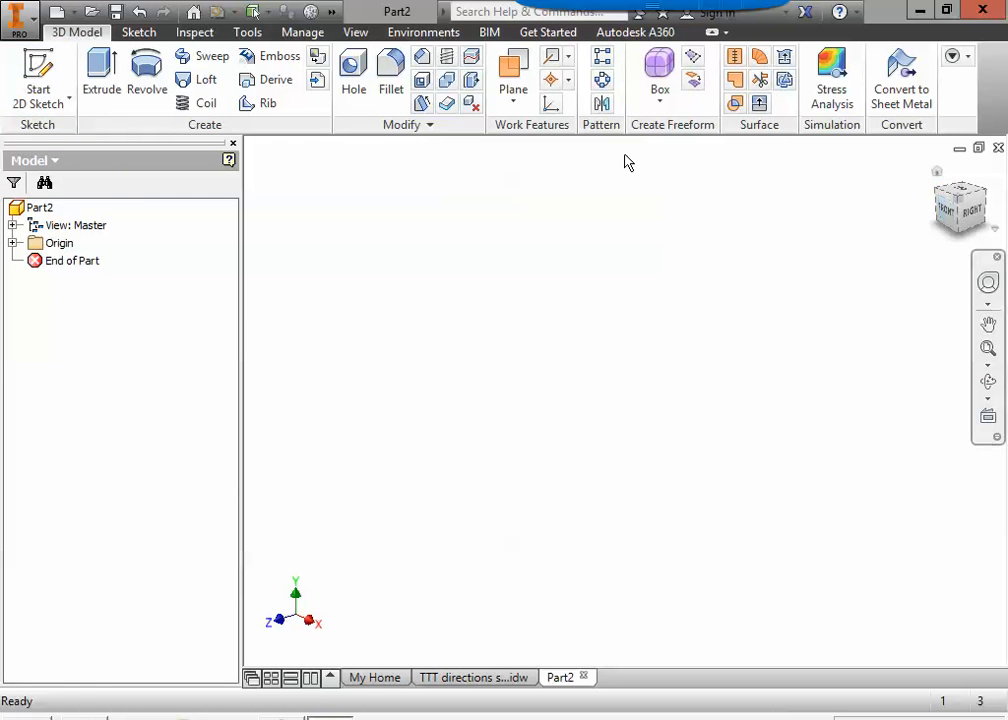
left_click(59, 104)
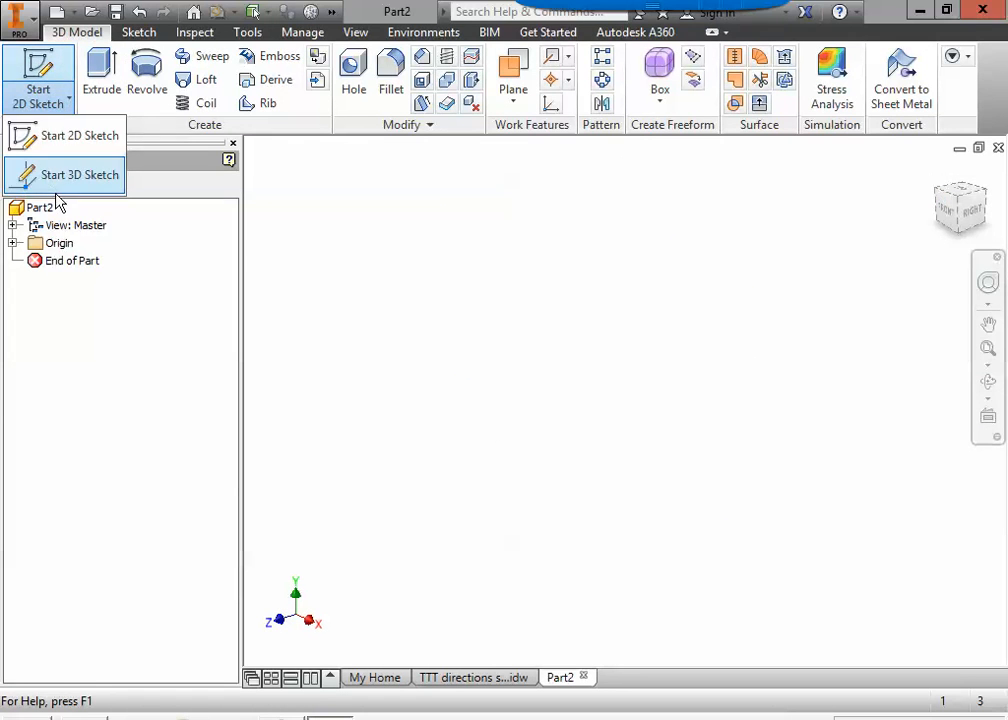
left_click(50, 138)
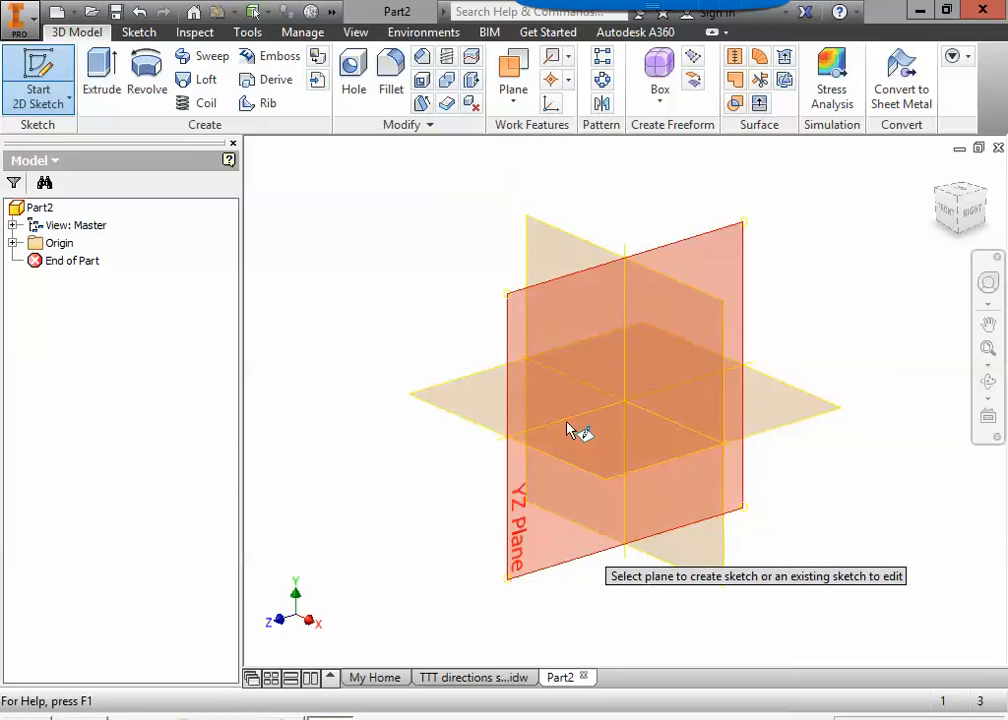
left_click(554, 251)
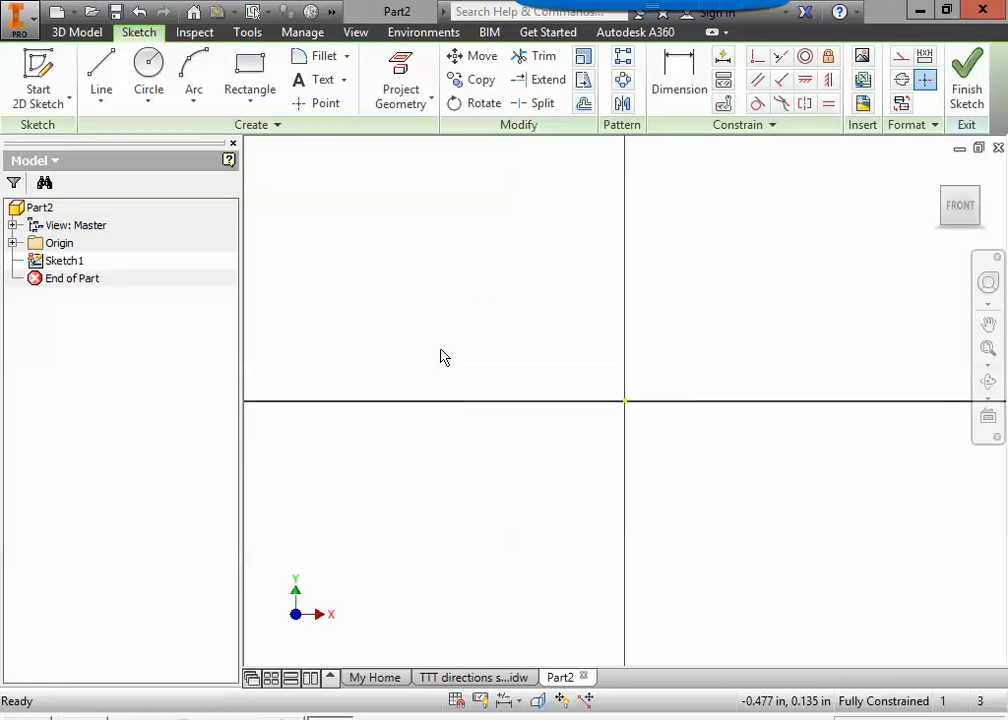
Examine the overall, square and groove dimensions of the nine-square face view in the TTT directions sheet drawing, and return to Part2.
left_click(490, 677)
scroll(508, 432, "up", 5)
scroll(508, 432, "down", 3)
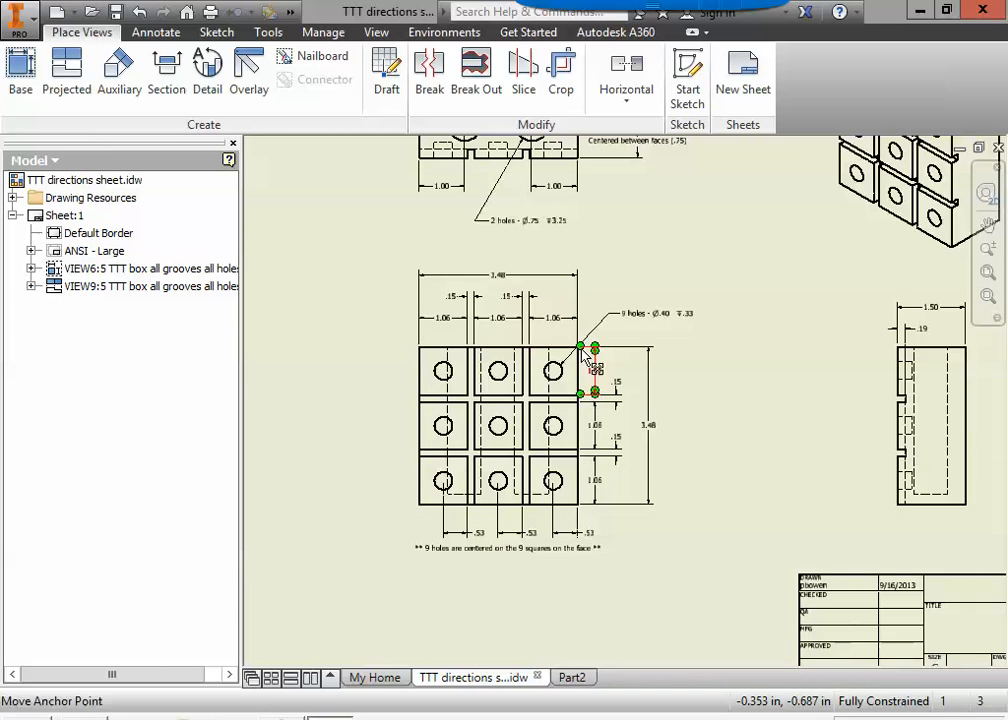
scroll(562, 324, "down", 3)
mouse_move(529, 353)
middle_mouse_down()
mouse_move(569, 387)
mouse_move(659, 430)
middle_mouse_up()
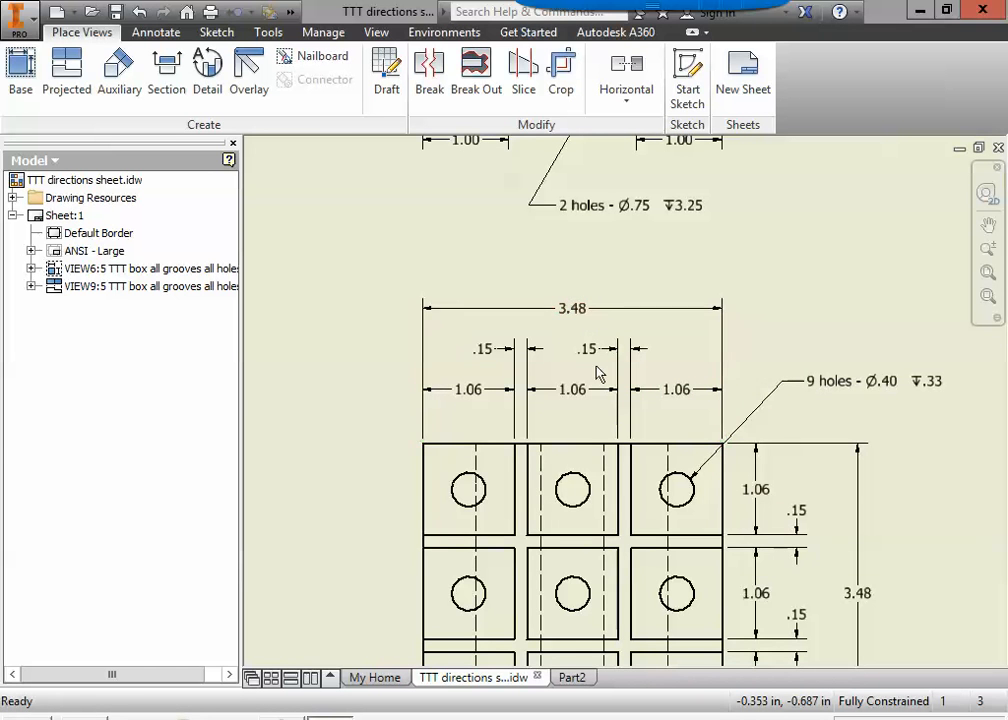
key("F2")
left_click_drag(641, 520, 562, 350)
key("Escape")
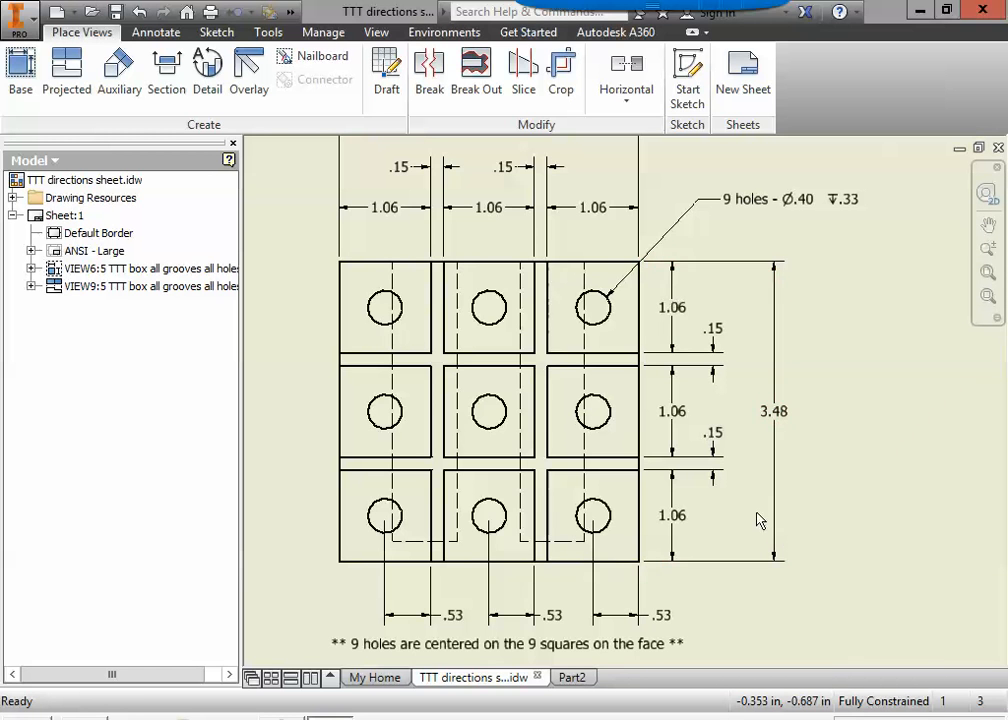
scroll(756, 519, "down", 3)
middle_click_drag(752, 499, 765, 526)
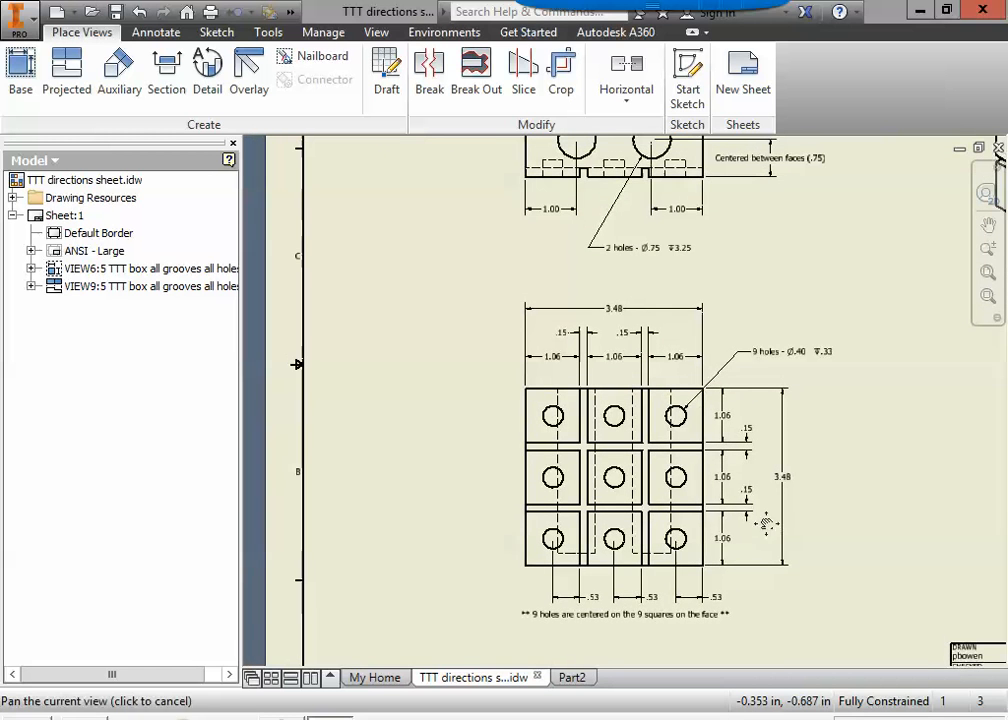
left_click(580, 679)
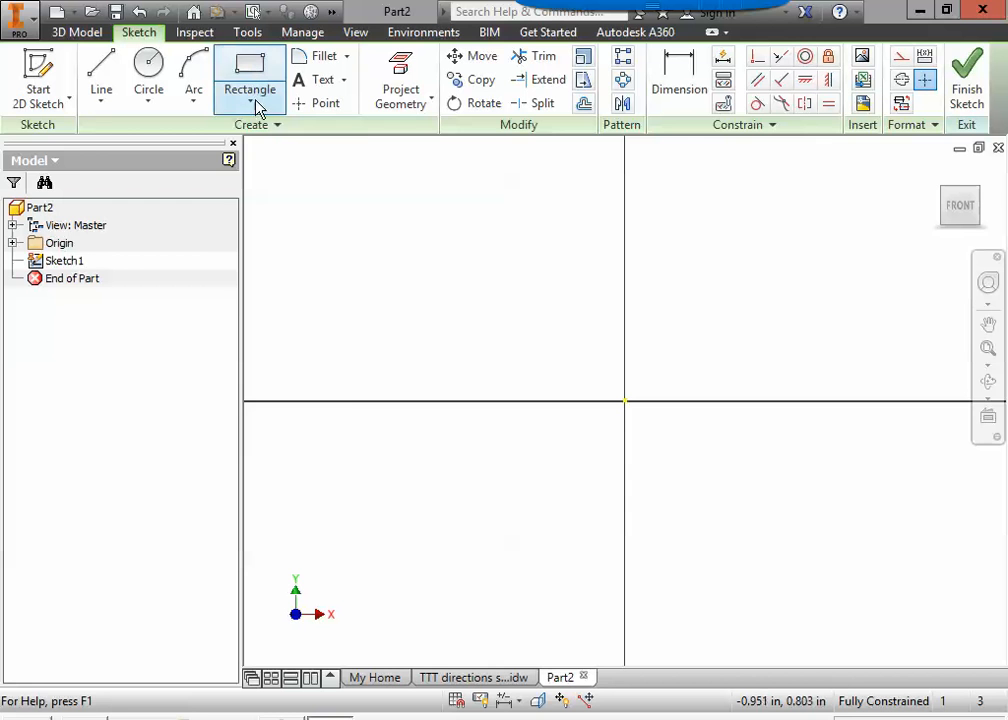
Try a two-point rectangle about 0.61 by 0.37 in from the sketch origin and undo it.
left_click(257, 102)
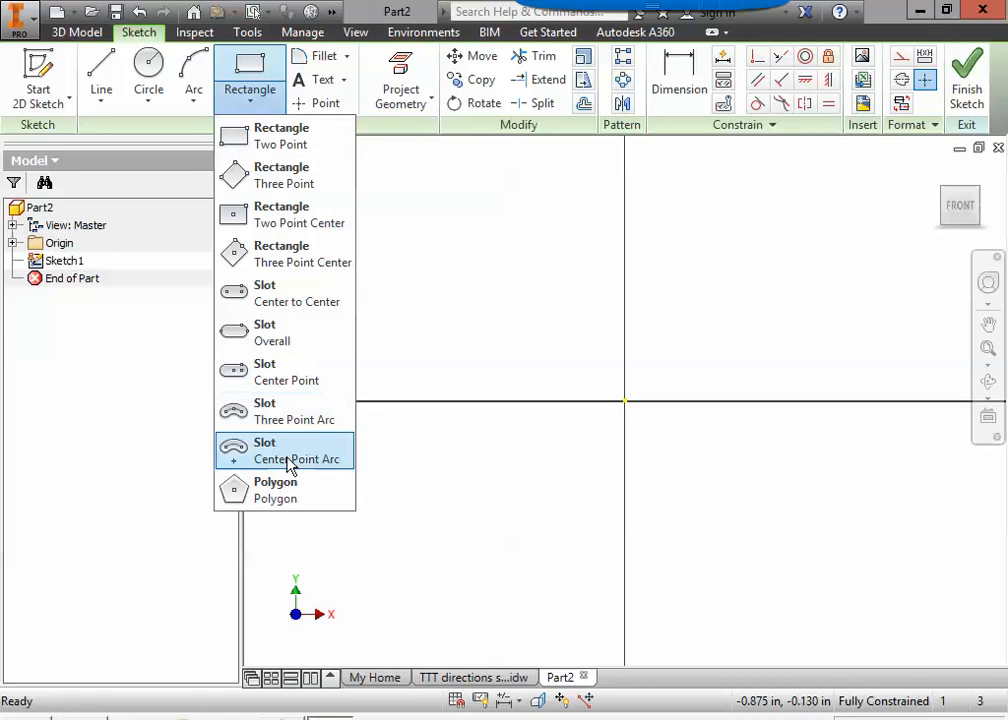
left_click(268, 146)
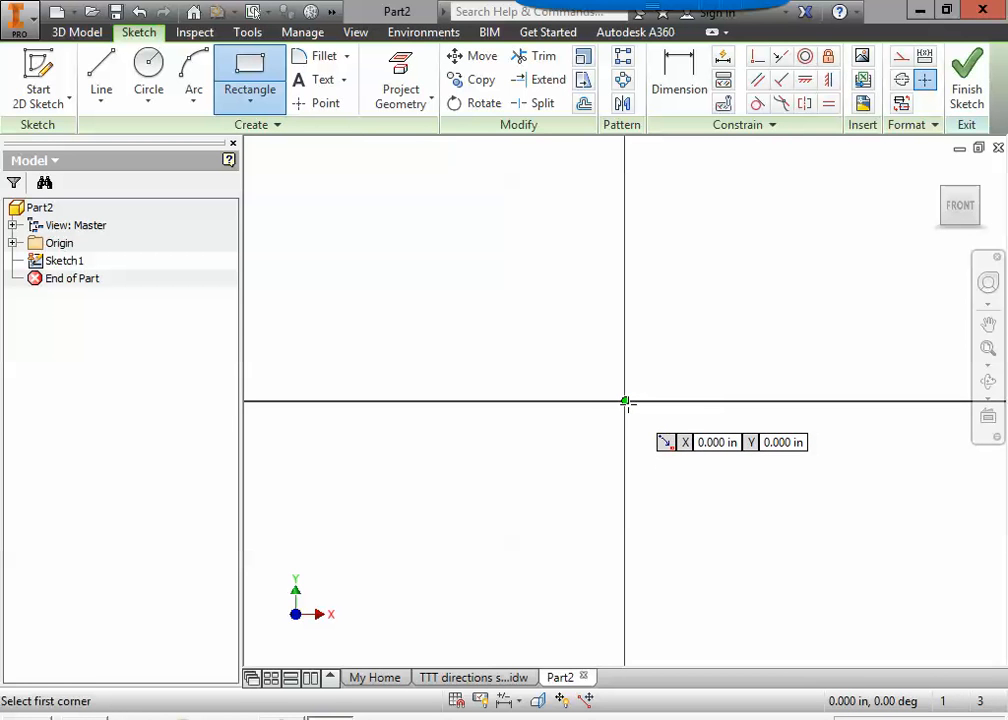
left_click(626, 402)
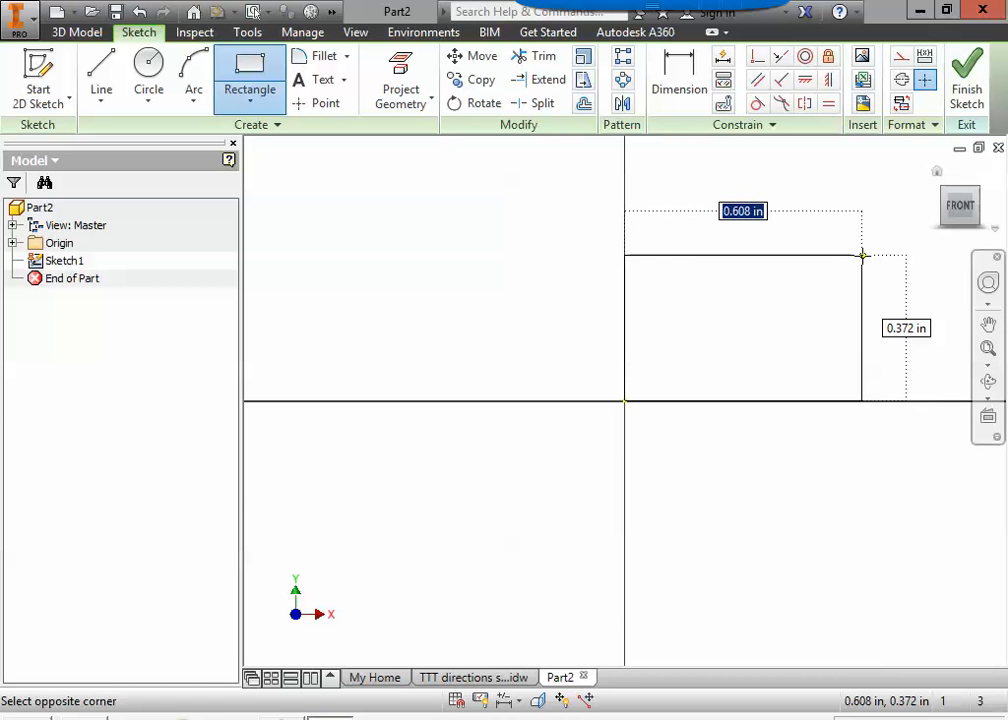
left_click(862, 255)
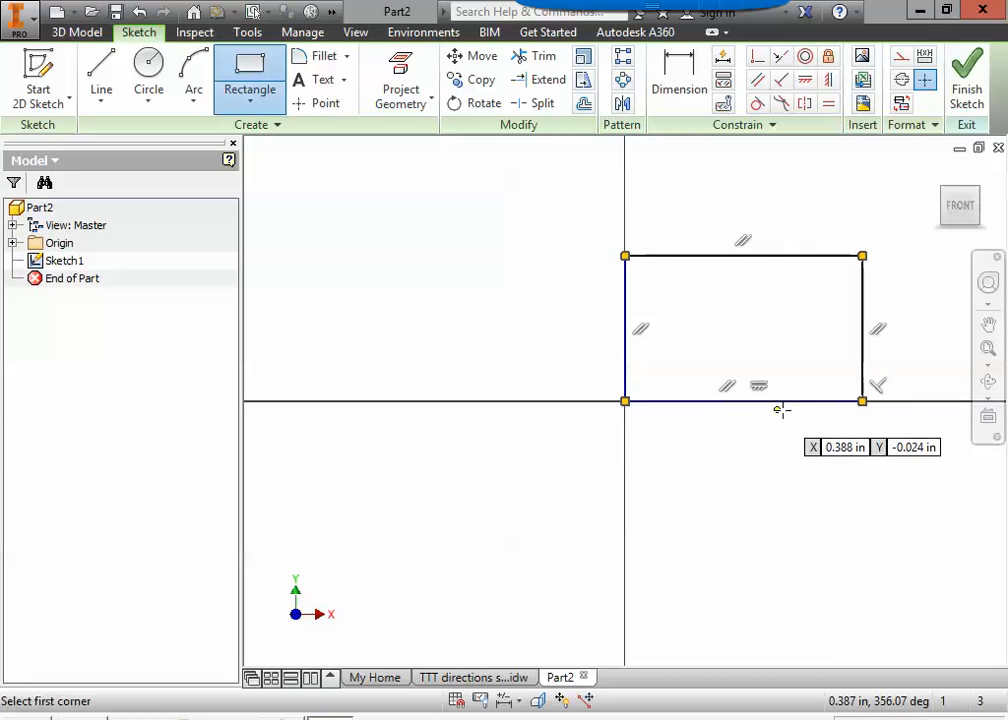
left_click(140, 13)
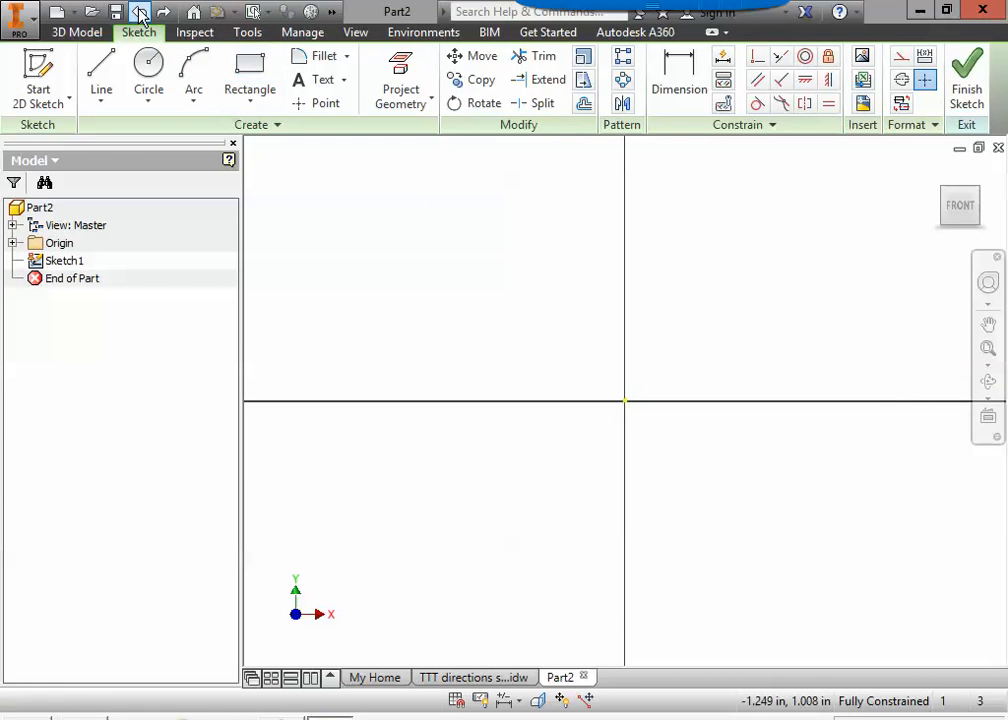
Sketch a two-point rectangle 3.48 in wide and 3.48 in high with its first corner at the origin, and exit the Rectangle command.
left_click(270, 66)
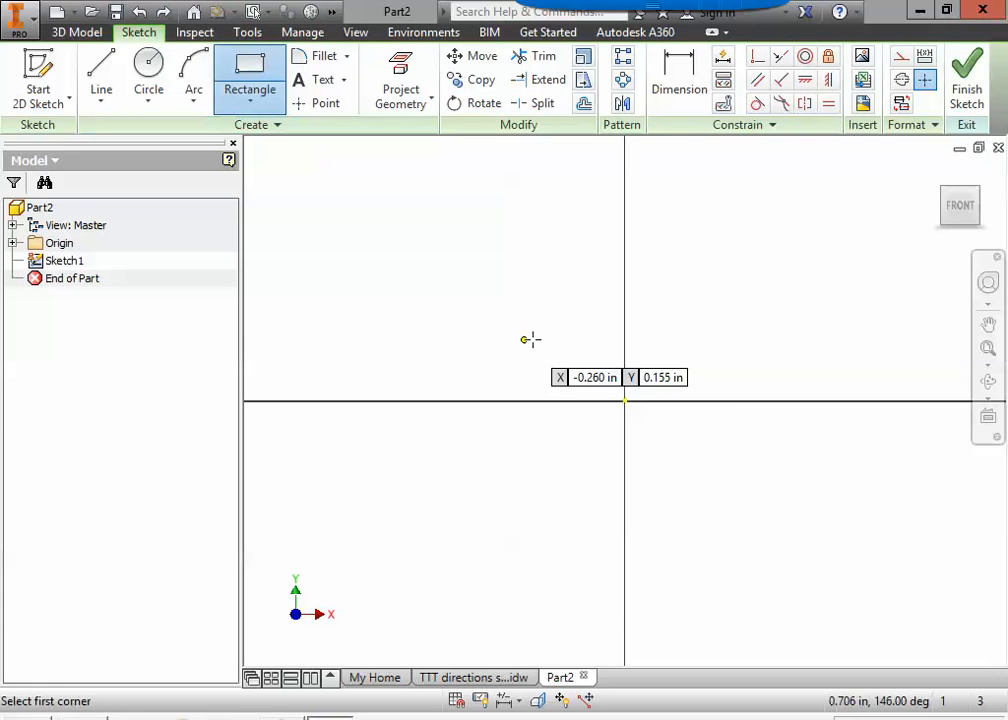
left_click(625, 401)
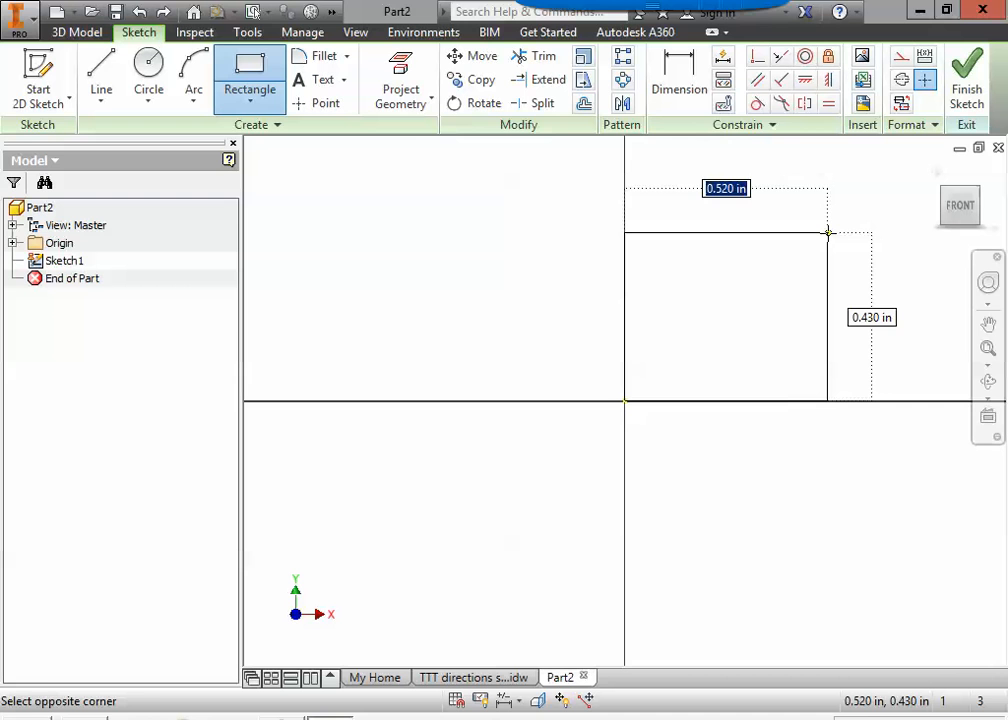
type("3.48")
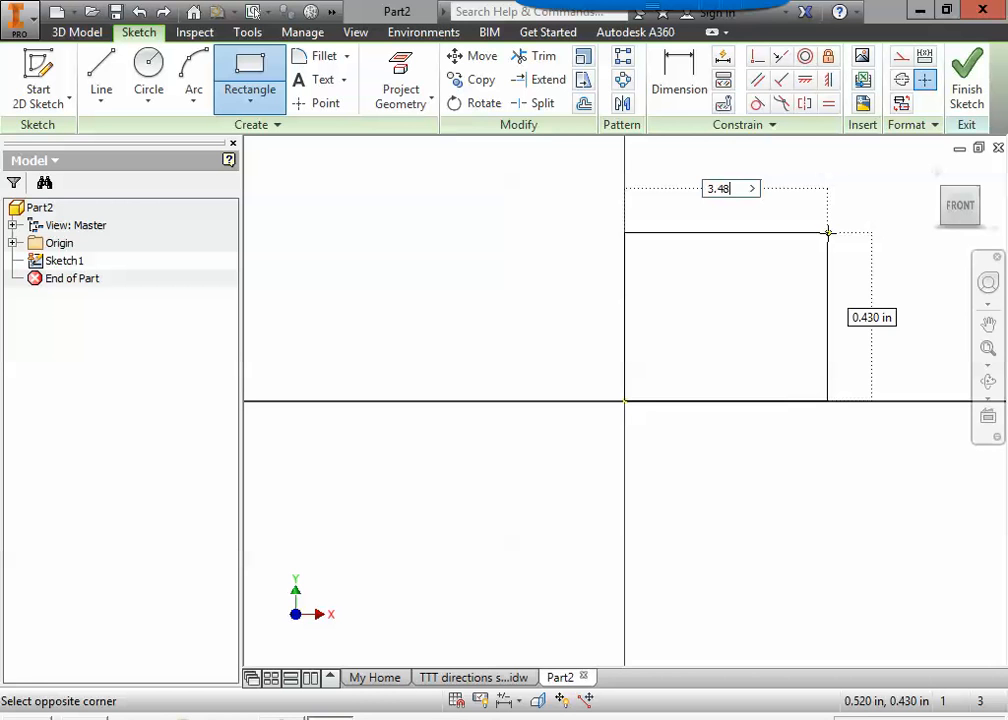
key("Tab")
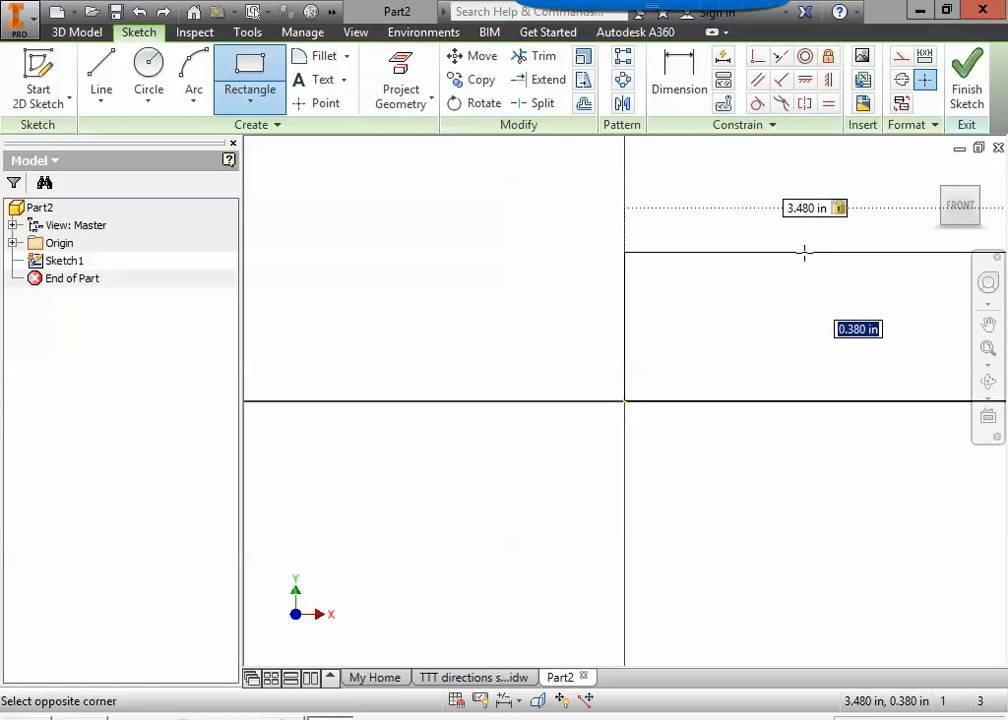
type("3")
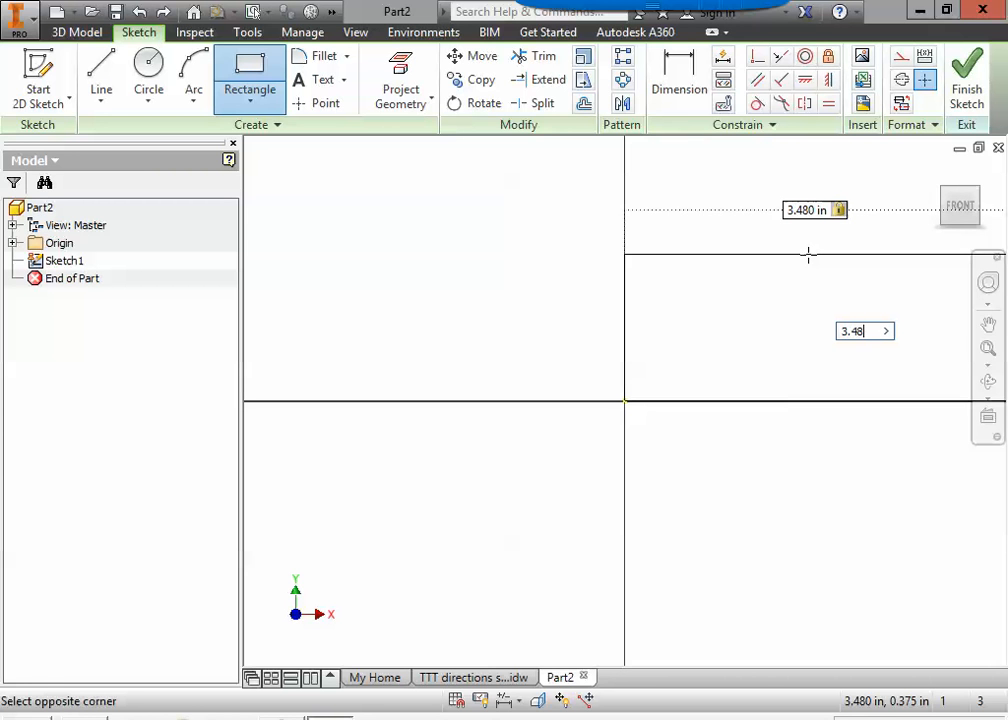
type(".48")
key("Return")
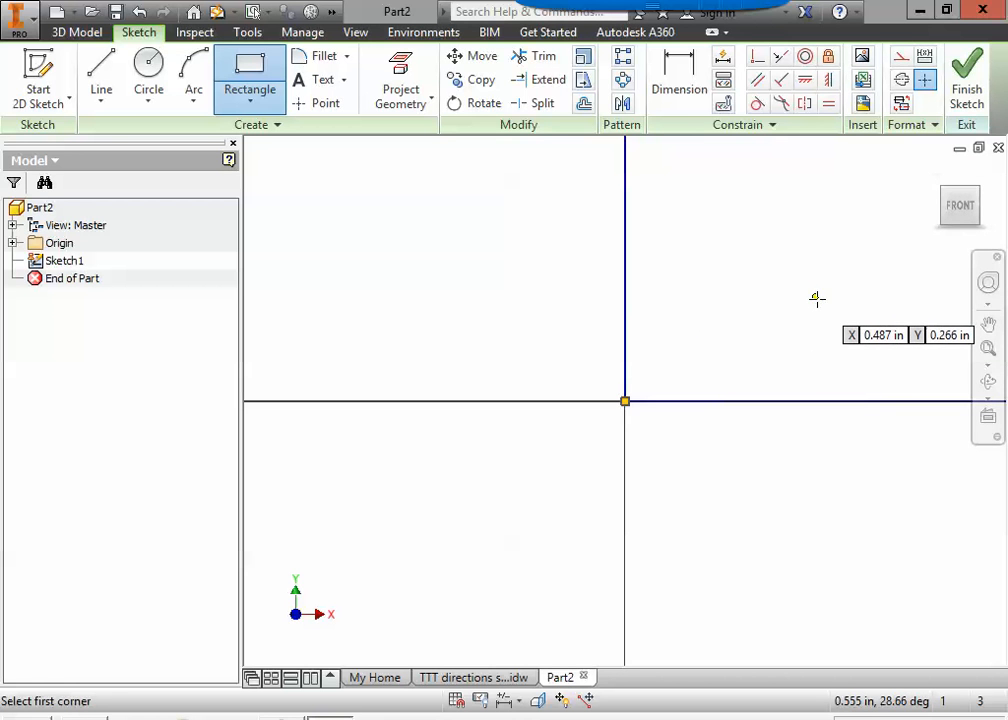
left_click(996, 367)
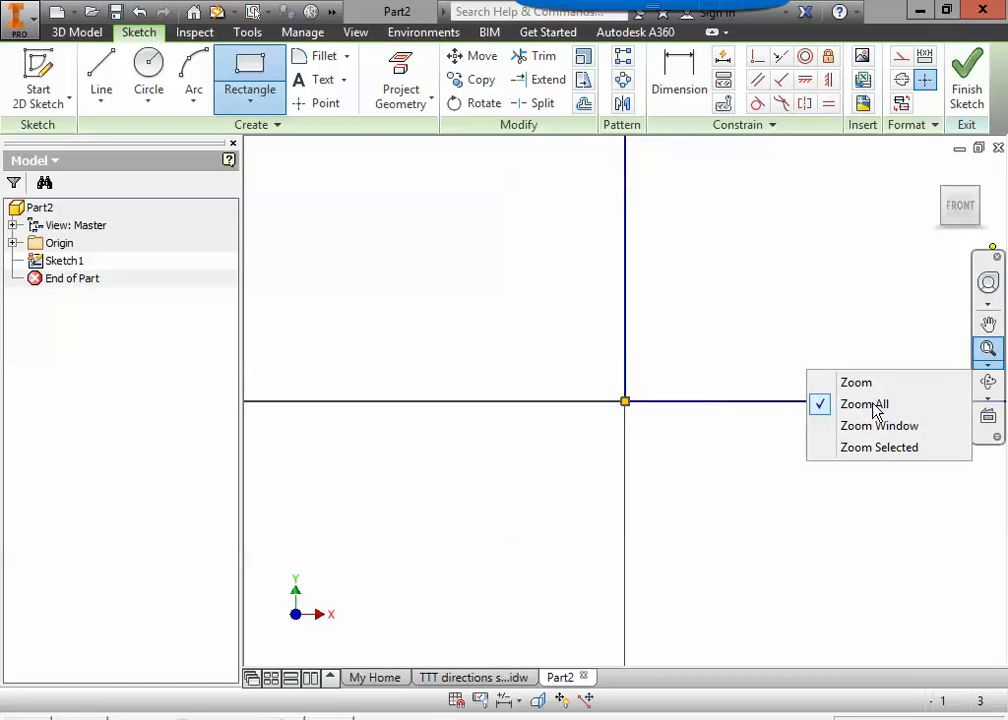
left_click(987, 351)
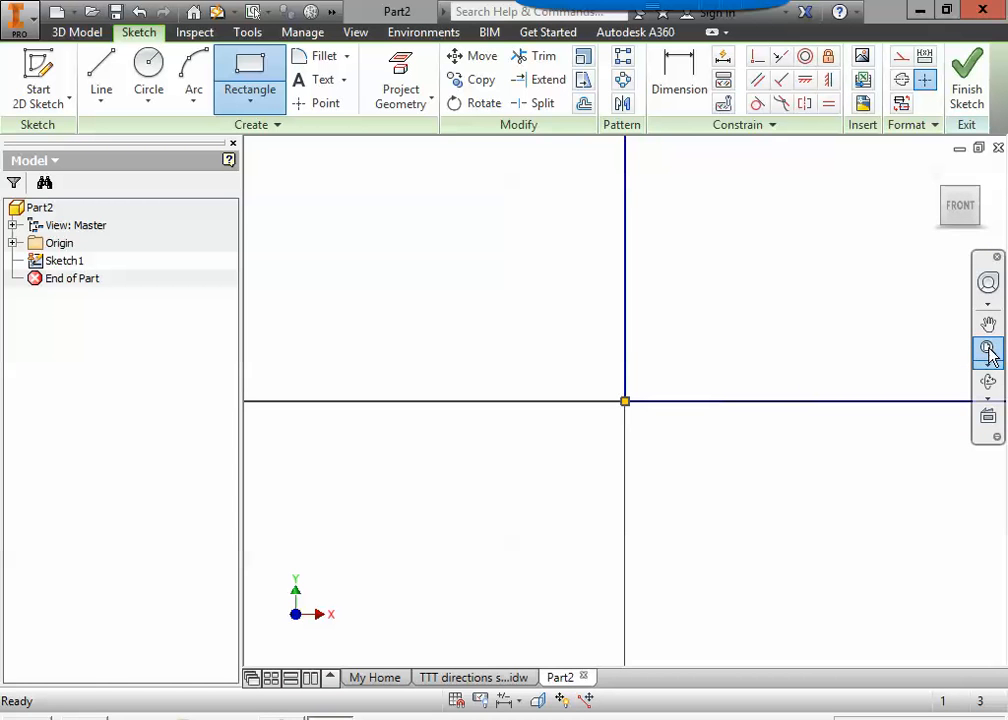
left_click(988, 350)
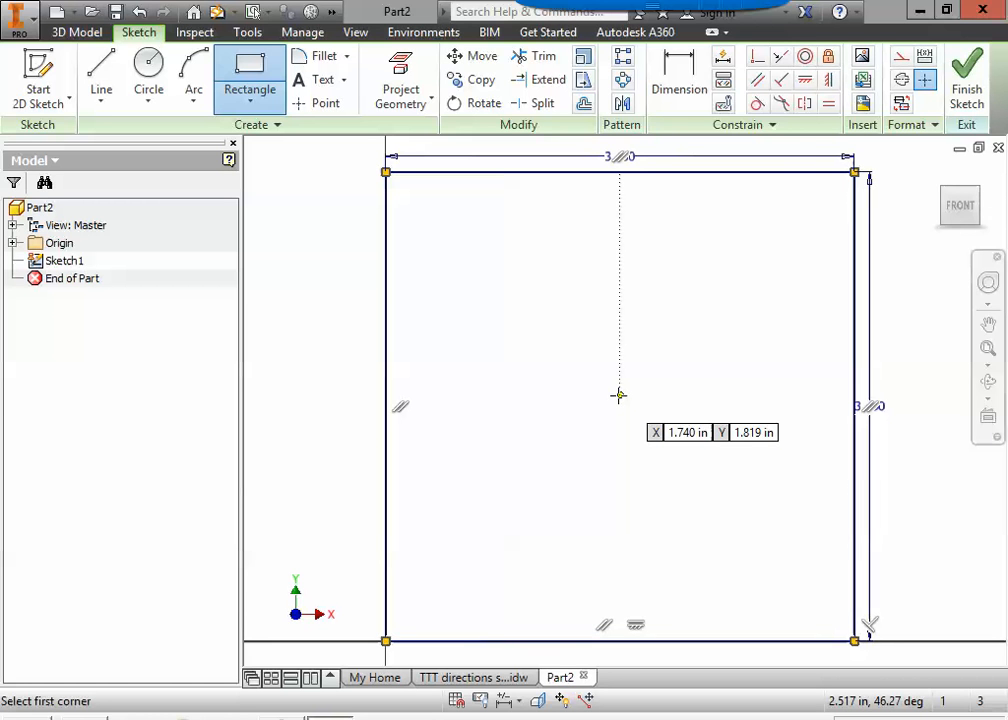
key("Escape")
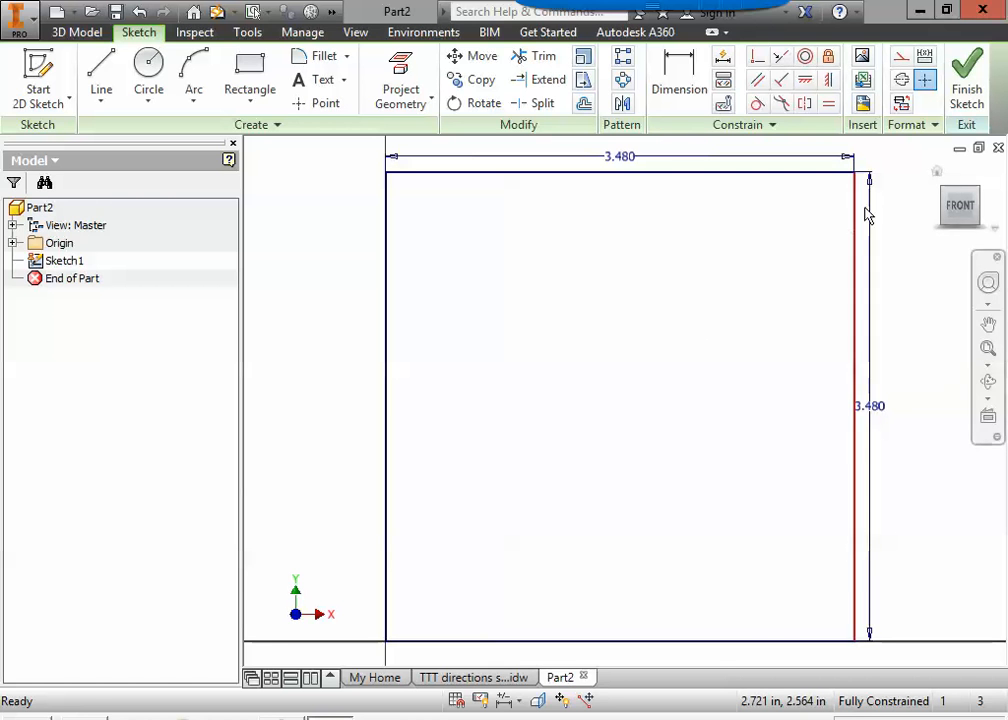
Finish the square sketch and view it from the top, right and front, ending in the isometric home view.
left_click(968, 88)
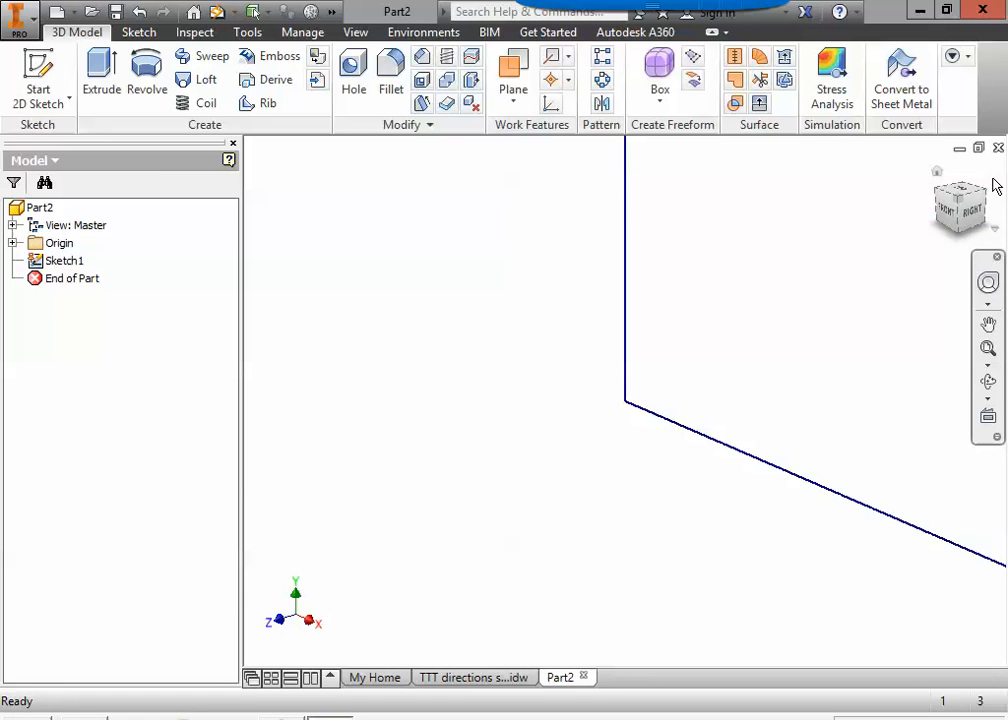
left_click(937, 172)
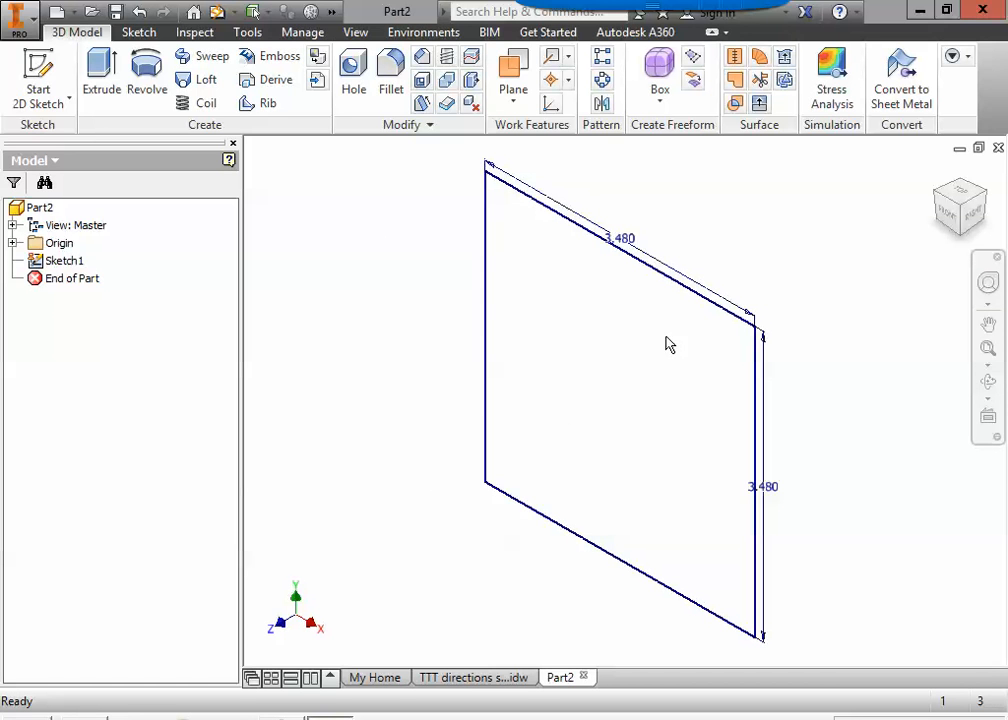
left_click(966, 200)
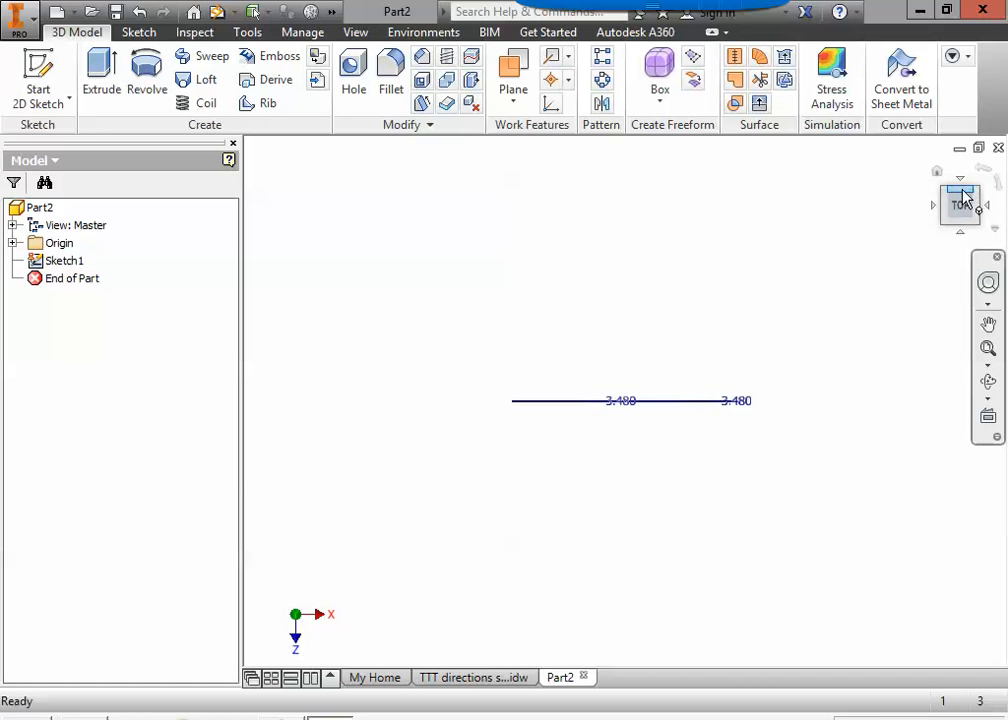
left_click(936, 172)
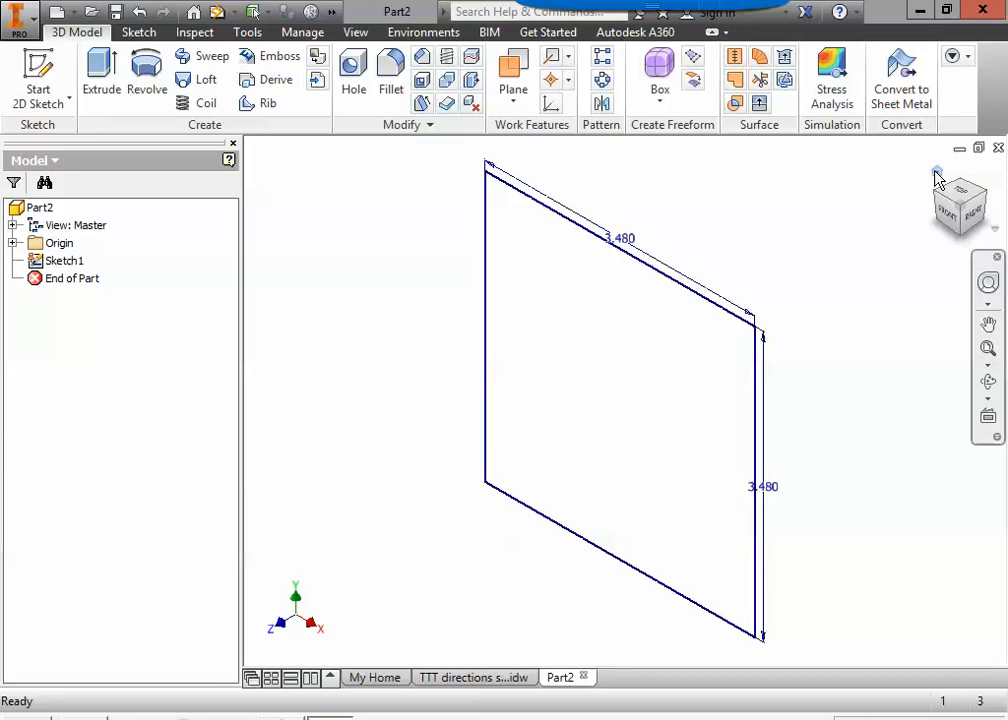
left_click(976, 219)
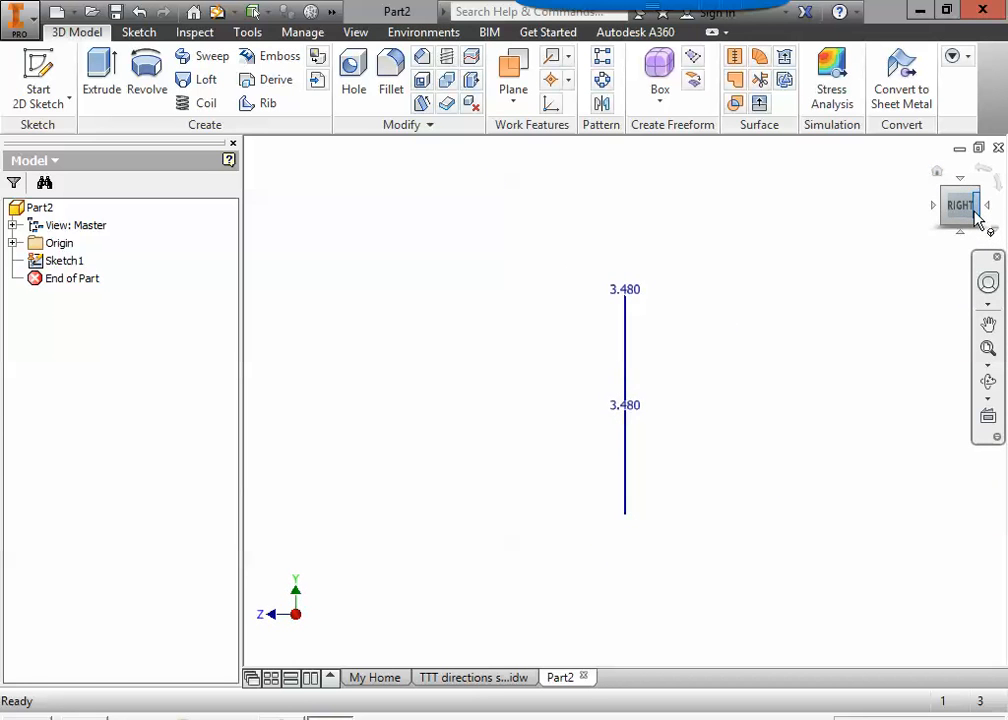
left_click(938, 176)
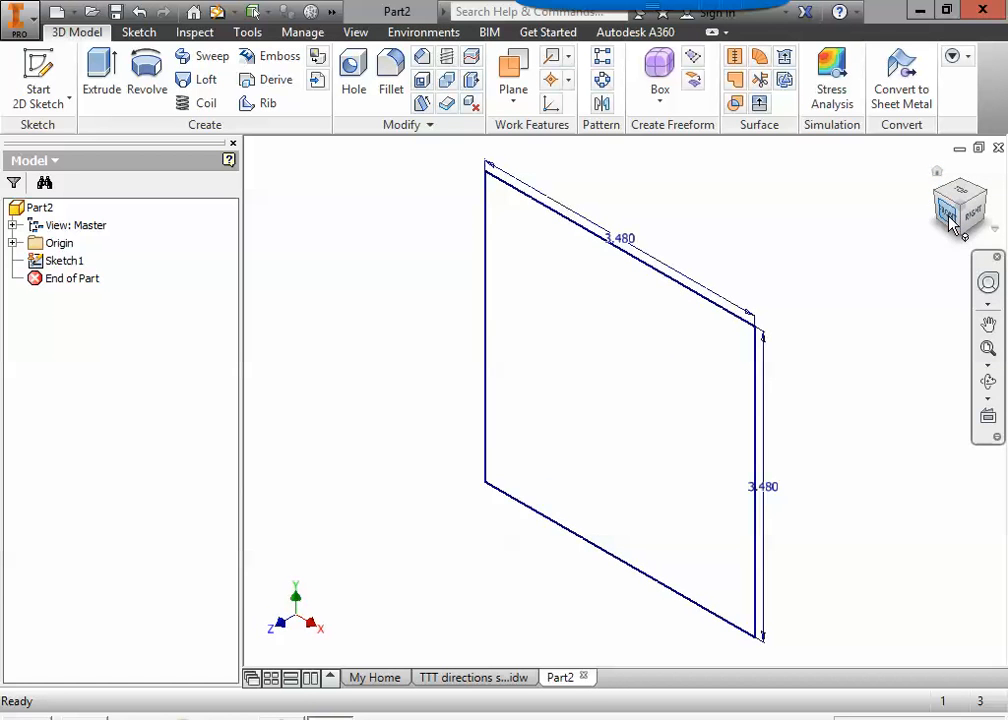
left_click(947, 218)
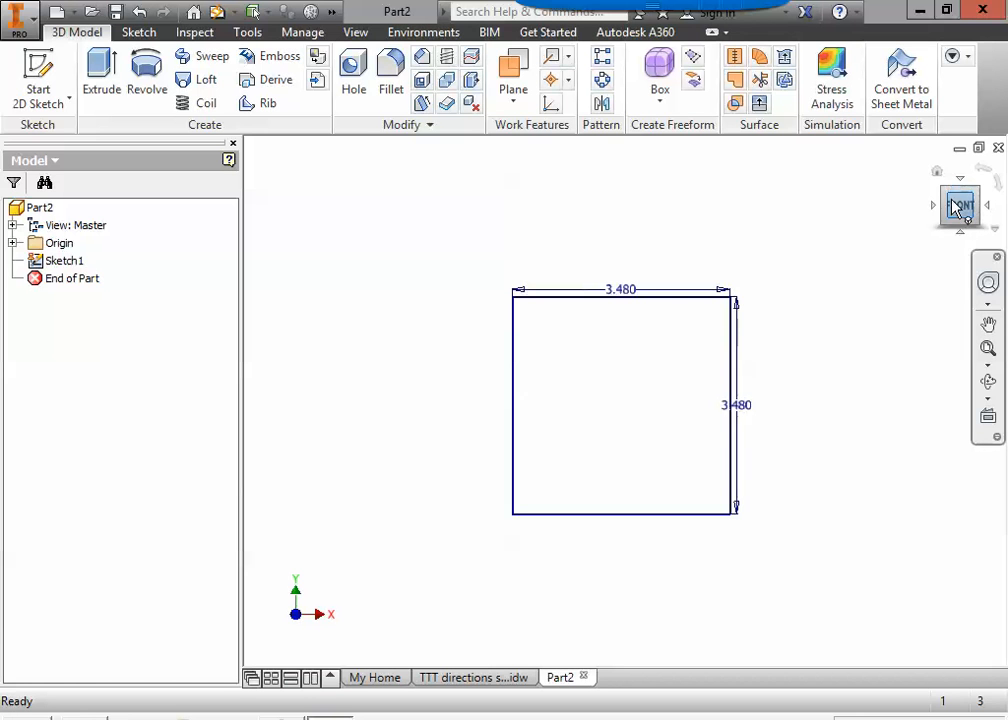
left_click(938, 175)
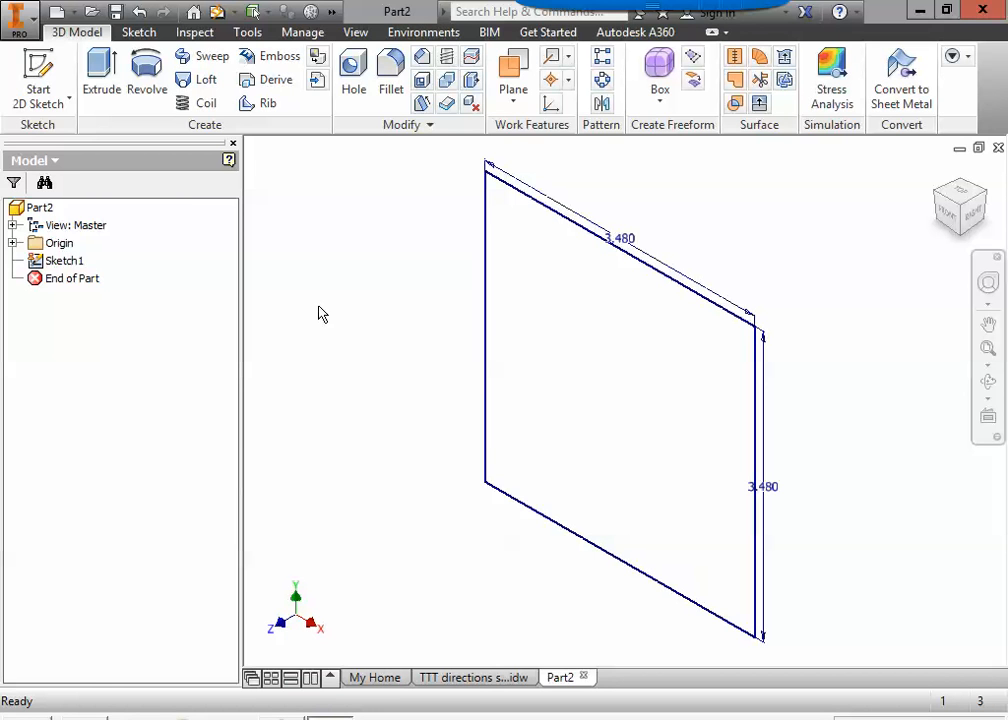
Start a distance Extrude on the 3.48 in square profile, with the full dialog expanded and moved clear of the model.
left_click(110, 85)
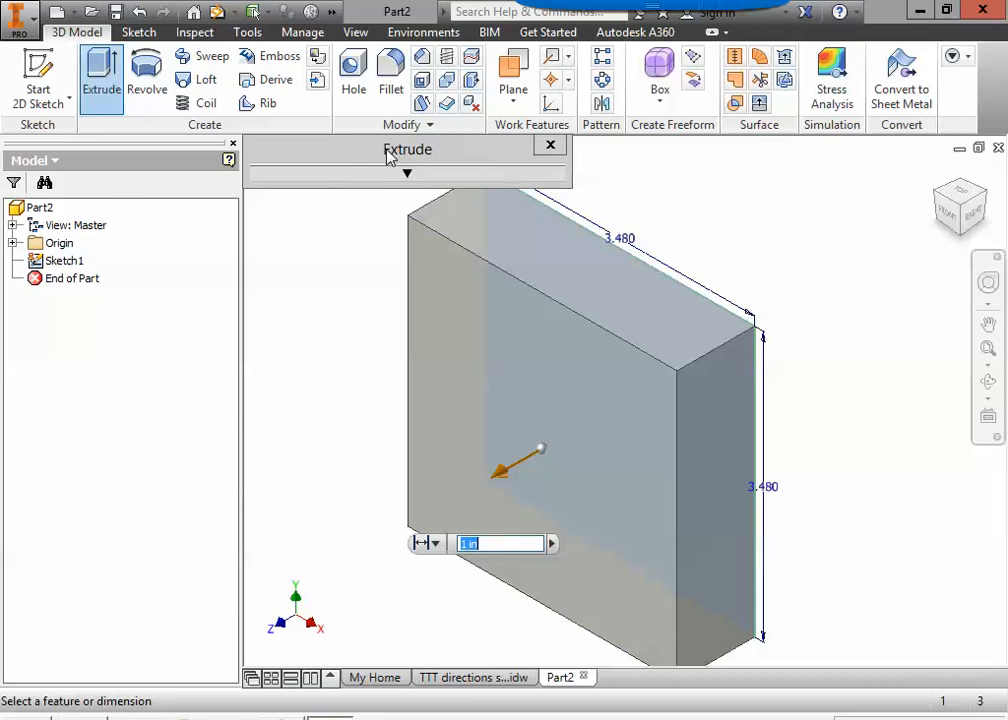
left_click(407, 175)
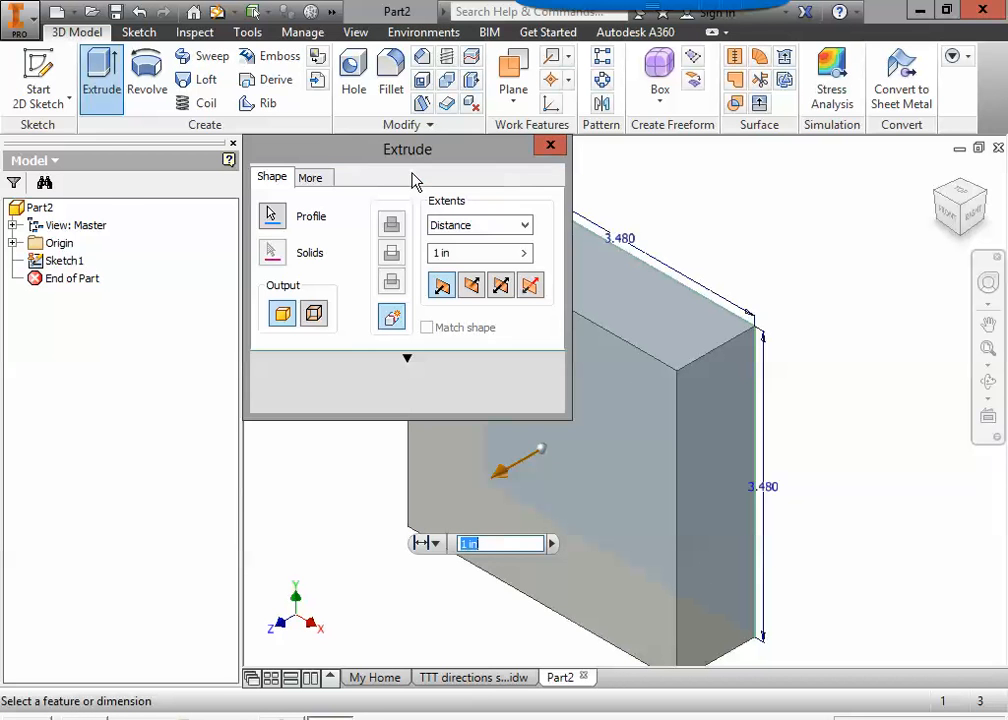
left_click_drag(414, 172, 246, 99)
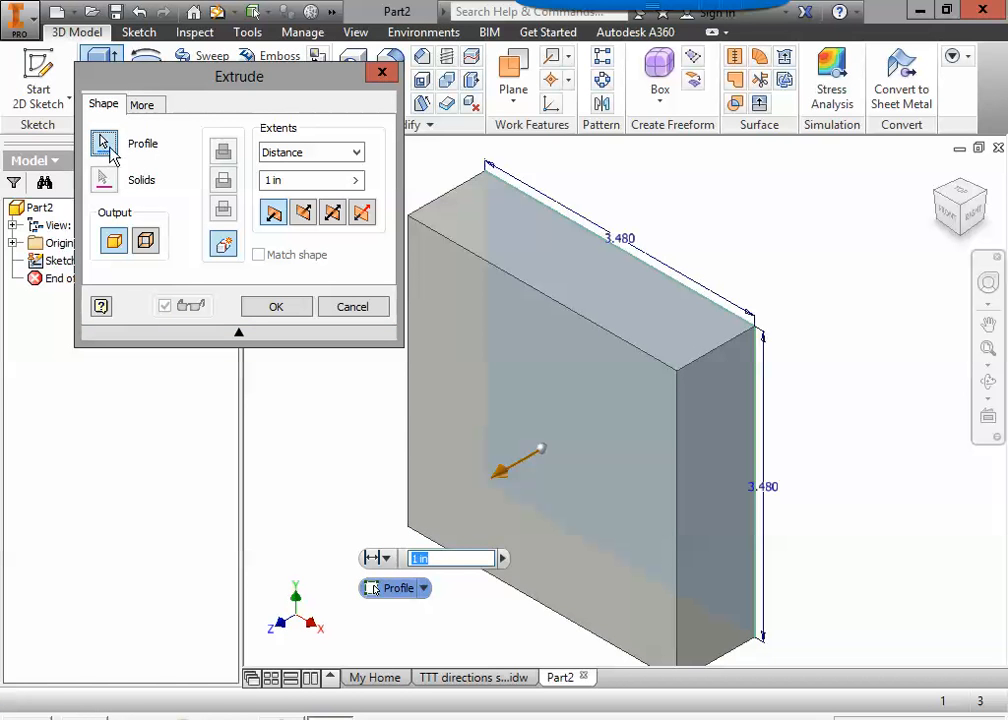
left_click(106, 144)
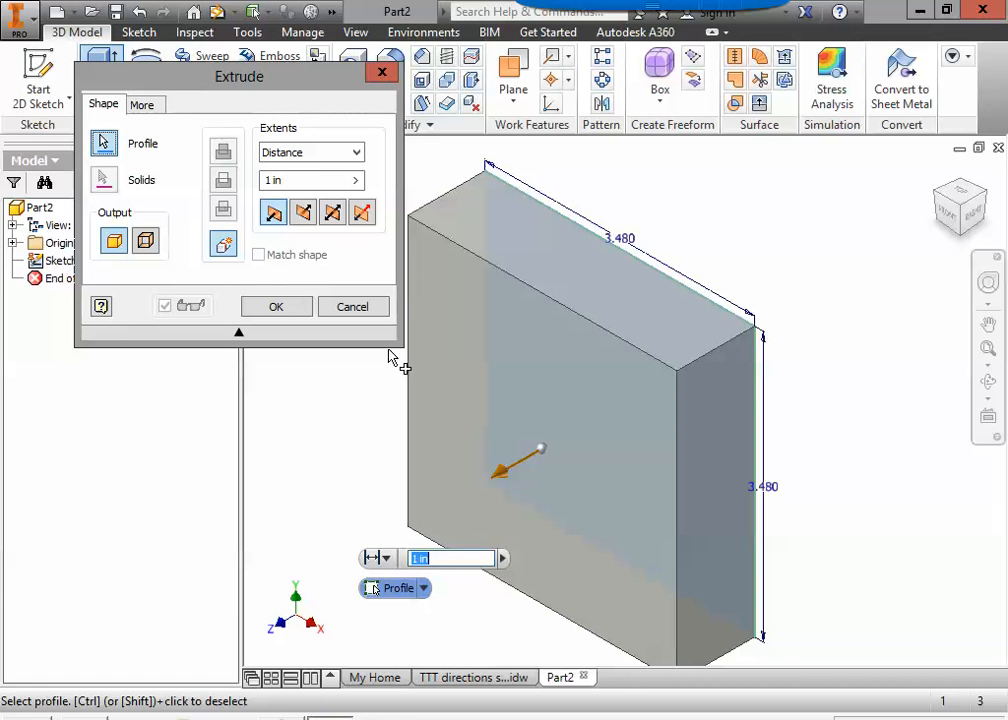
left_click(315, 181)
left_click(315, 183)
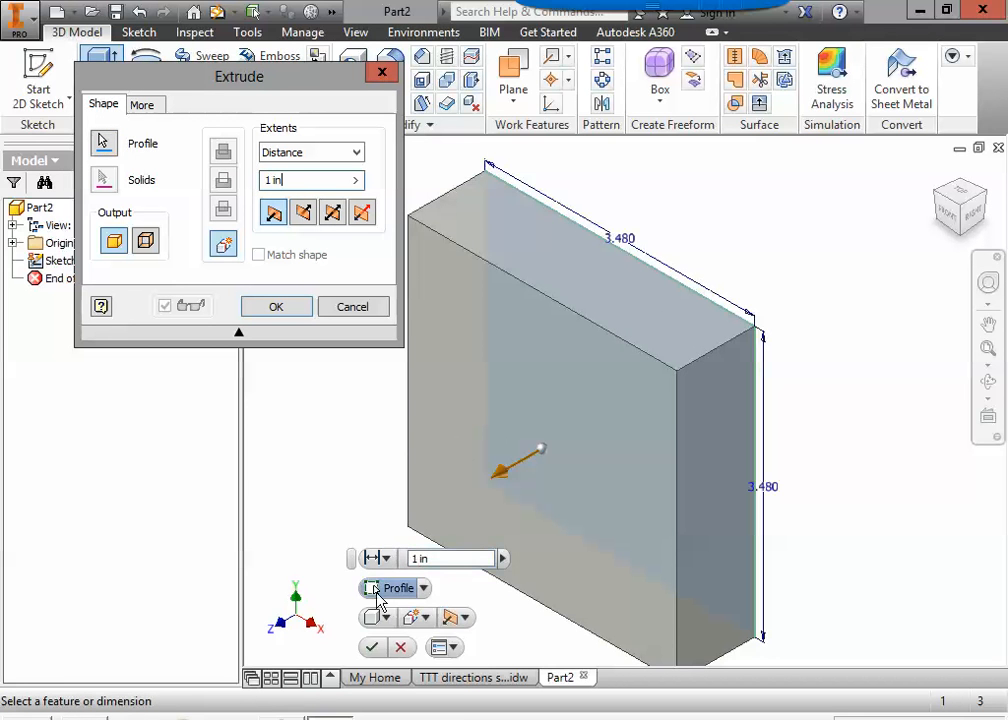
Examine the overall depth dimension in the side view of the TTT directions sheet drawing, and return to Part2.
left_click(462, 680)
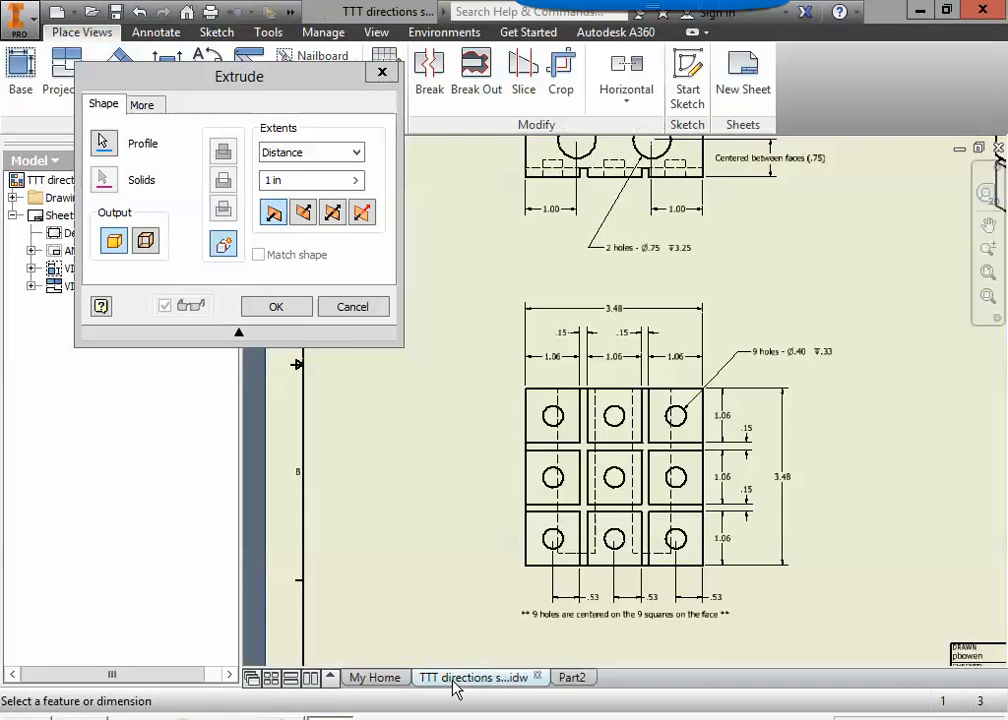
scroll(558, 490, "down", 4)
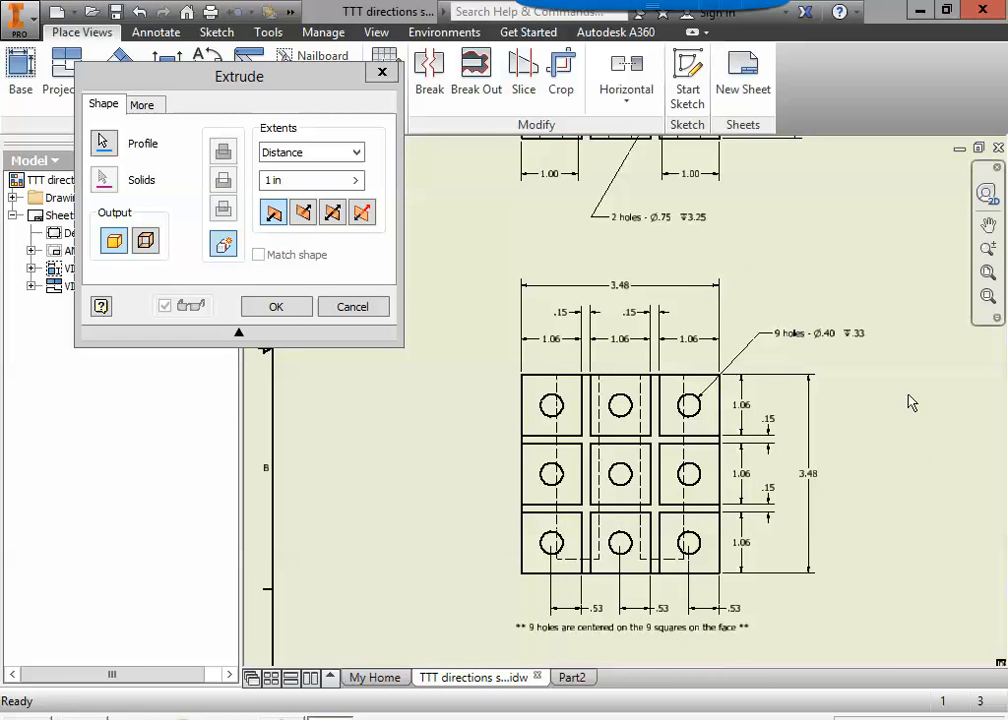
scroll(776, 410, "up", 4)
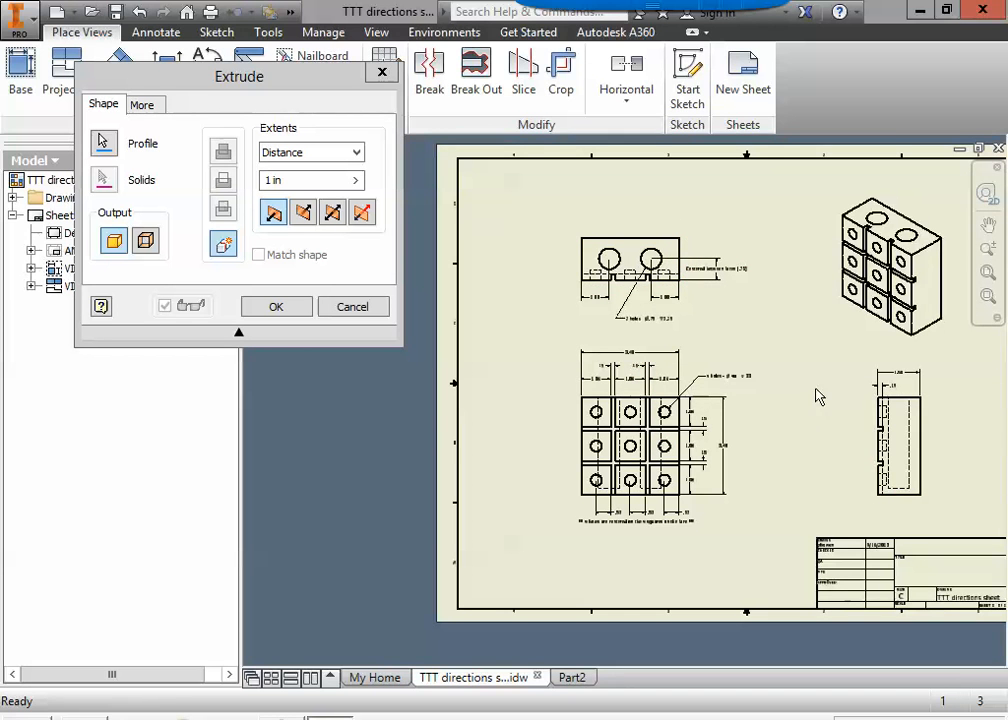
middle_click_drag(790, 389, 630, 388)
scroll(733, 374, "up", 4)
mouse_move(749, 428)
middle_mouse_down()
mouse_move(704, 405)
mouse_move(720, 387)
mouse_move(708, 370)
middle_mouse_up()
scroll(715, 389, "up", 3)
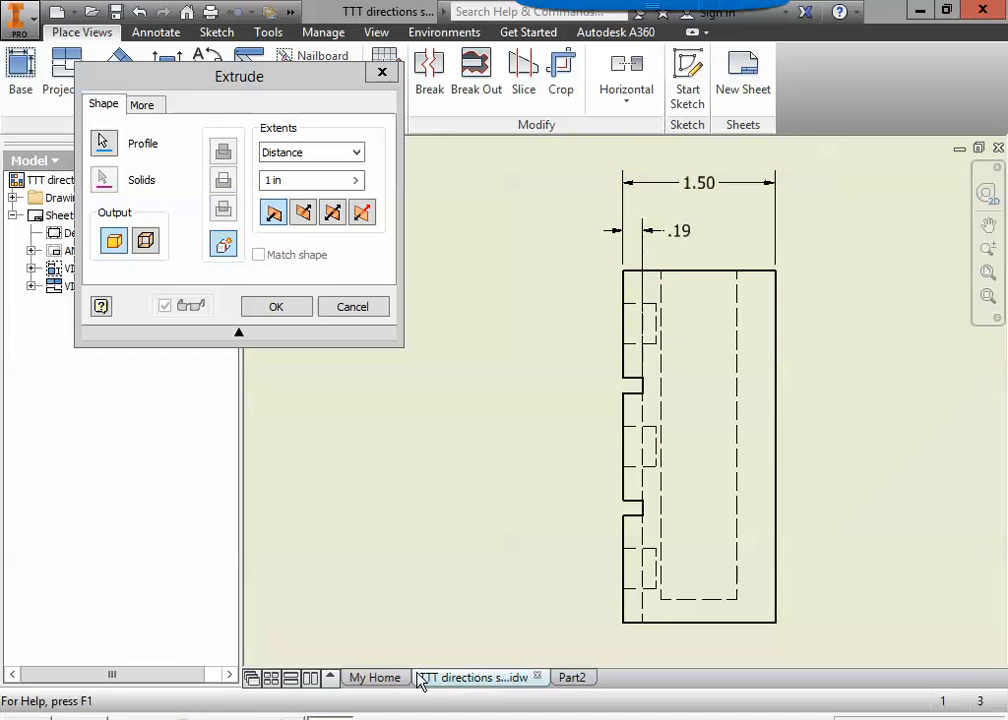
left_click(573, 679)
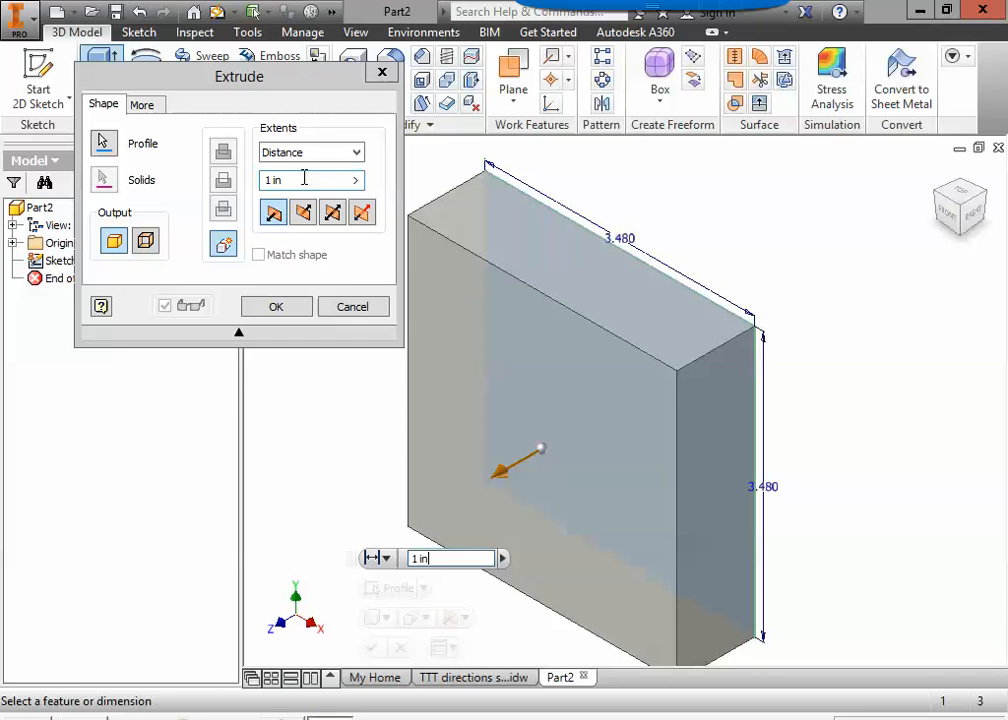
Set the extrusion distance to 1.5 in and create the solid block from the square profile.
left_click(304, 180)
type("1.")
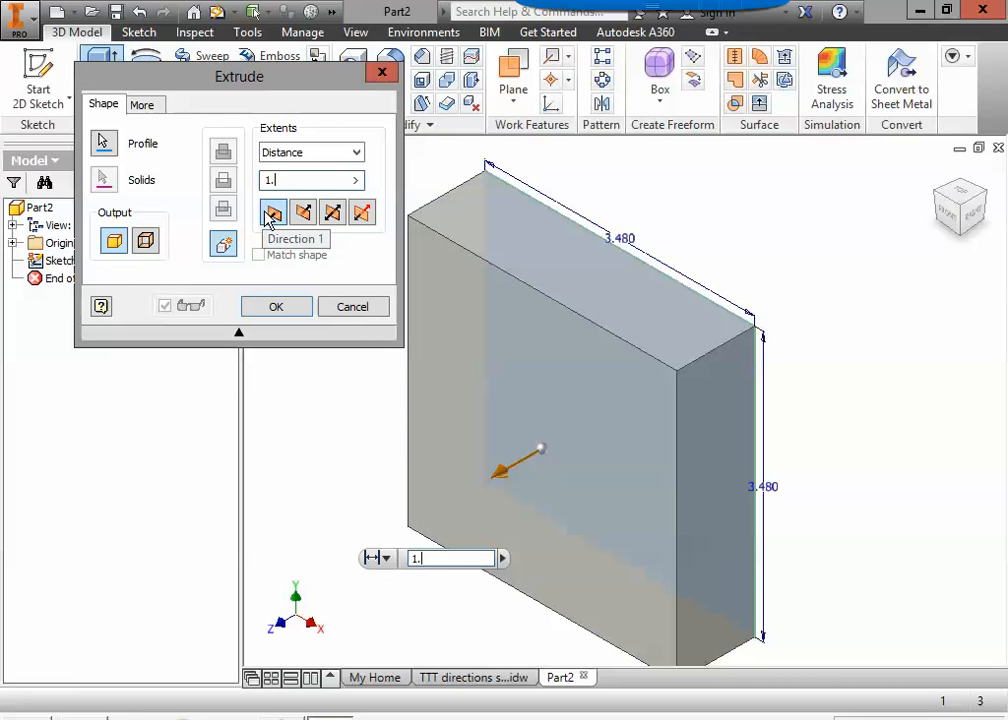
type("5")
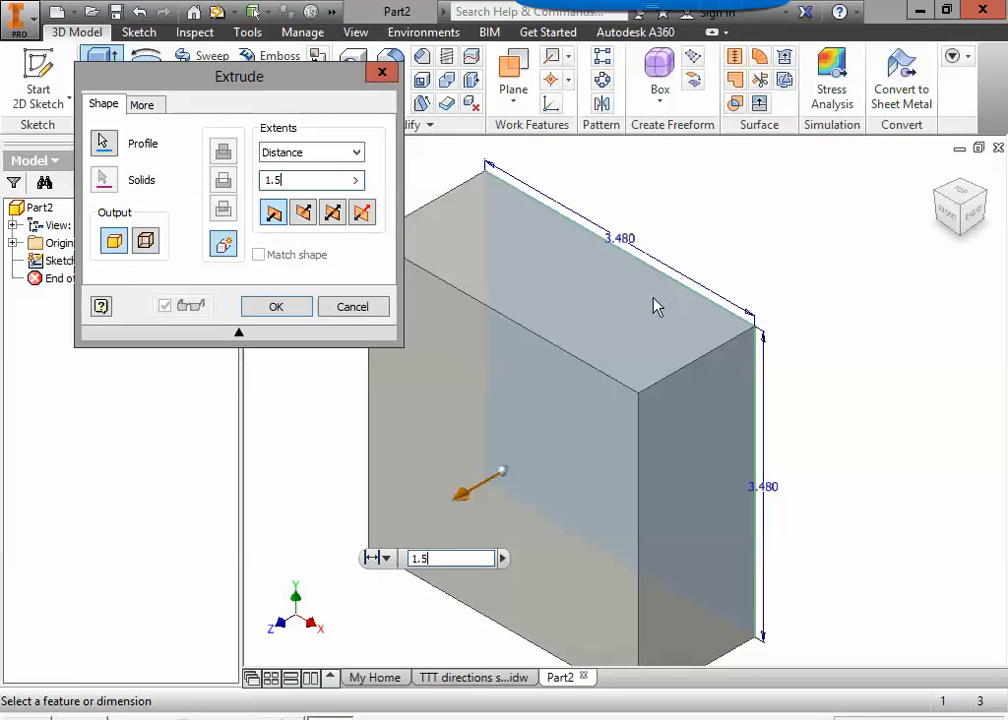
left_click(276, 307)
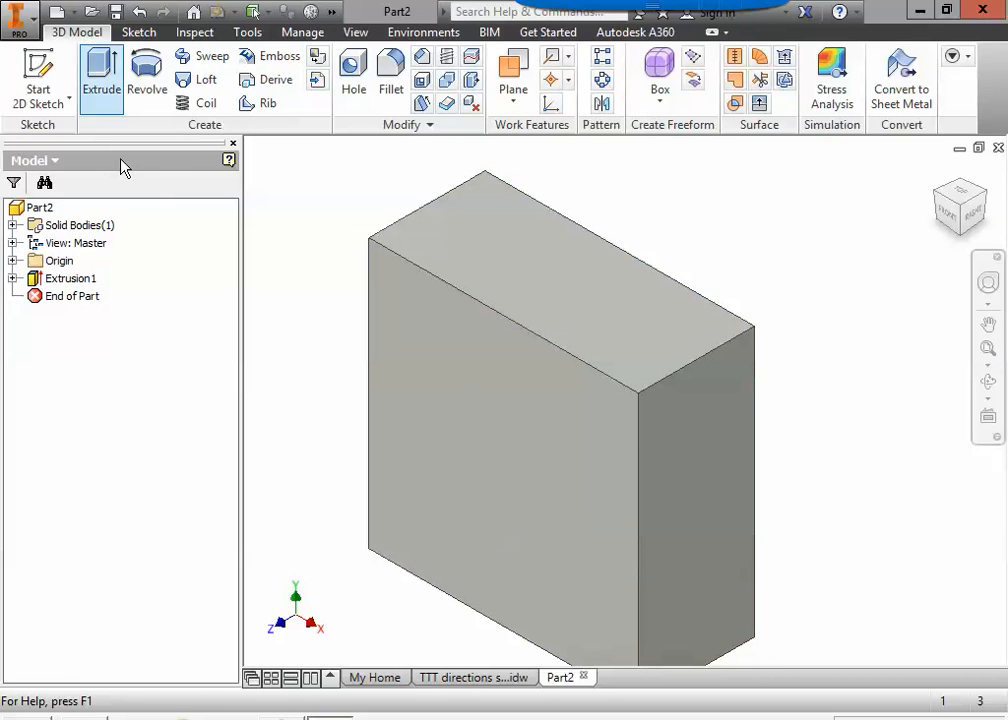
scroll(513, 410, "down", 3)
middle_click_drag(513, 410, 592, 407)
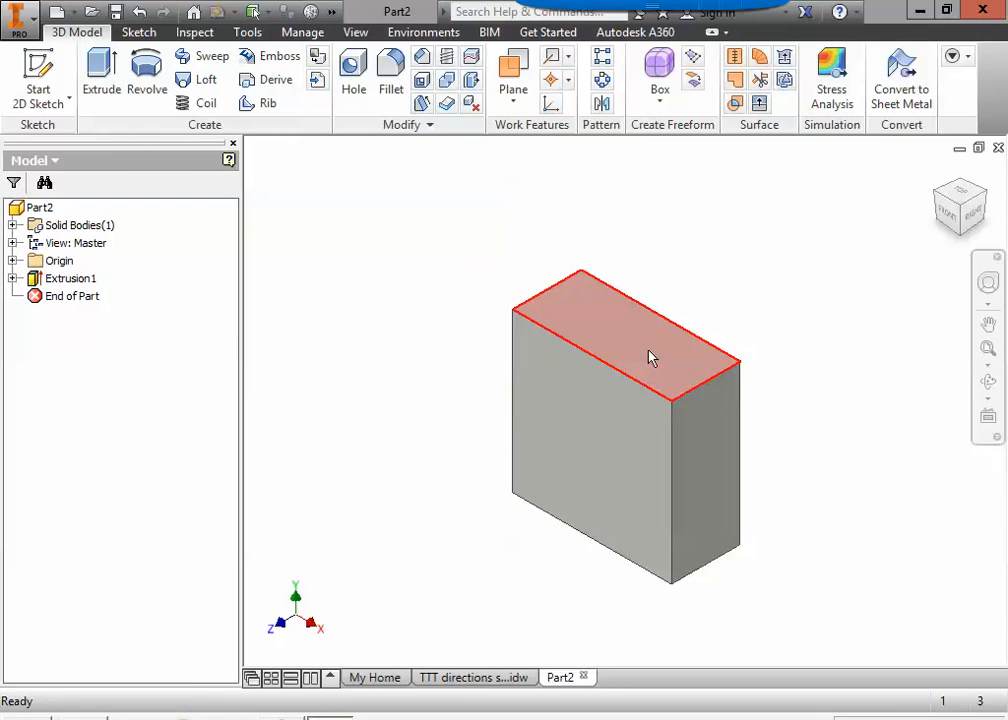
middle_click_drag(613, 281, 507, 236)
scroll(560, 327, "down", 3)
scroll(540, 347, "up", 6)
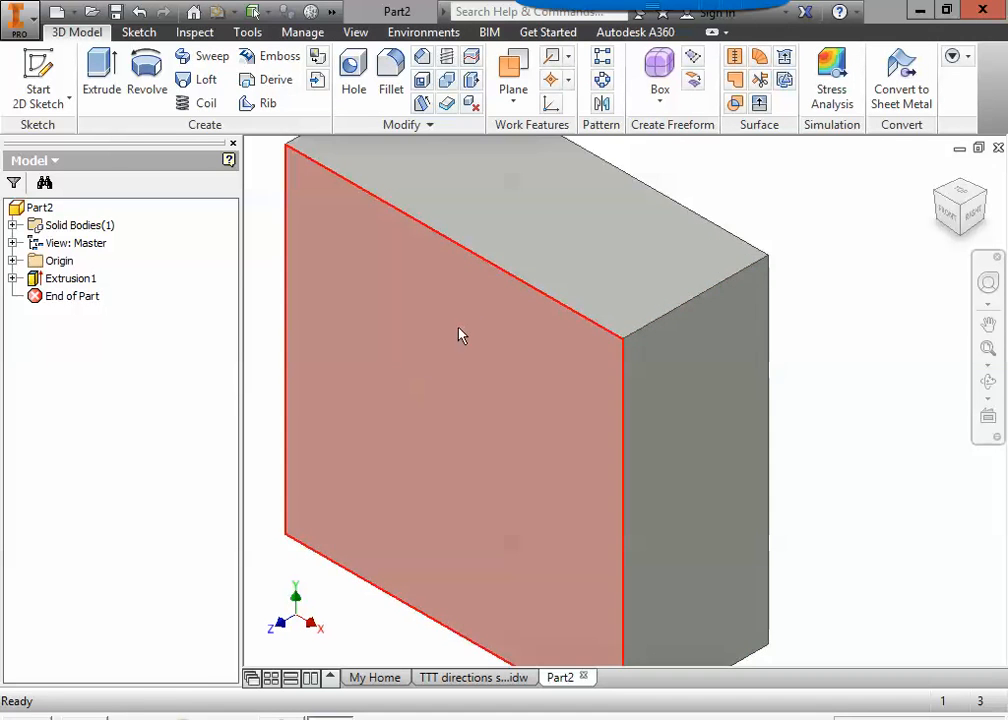
scroll(522, 385, "down", 3)
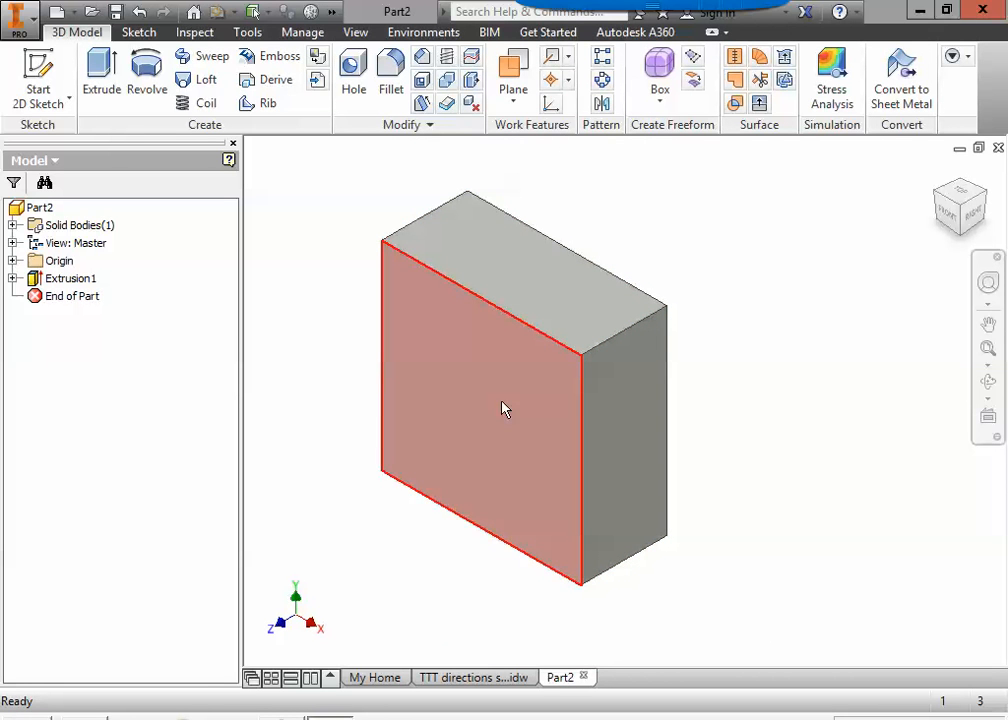
Start saving the part under a new name, browse Documents and the user folder, and choose the personal network drive as location.
left_click(20, 18)
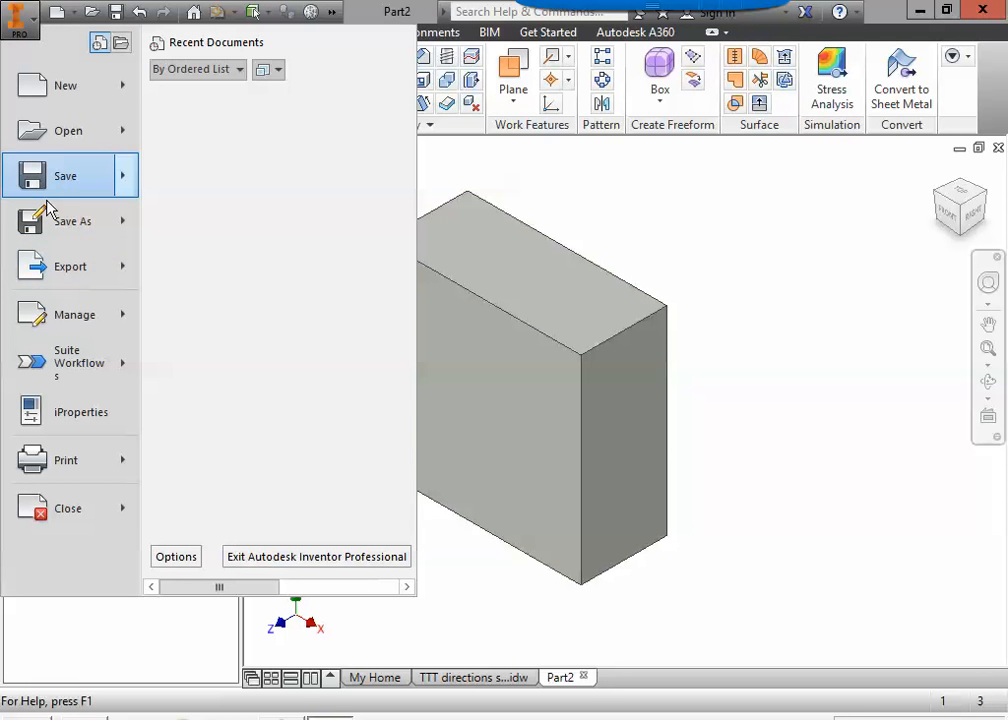
left_click(68, 228)
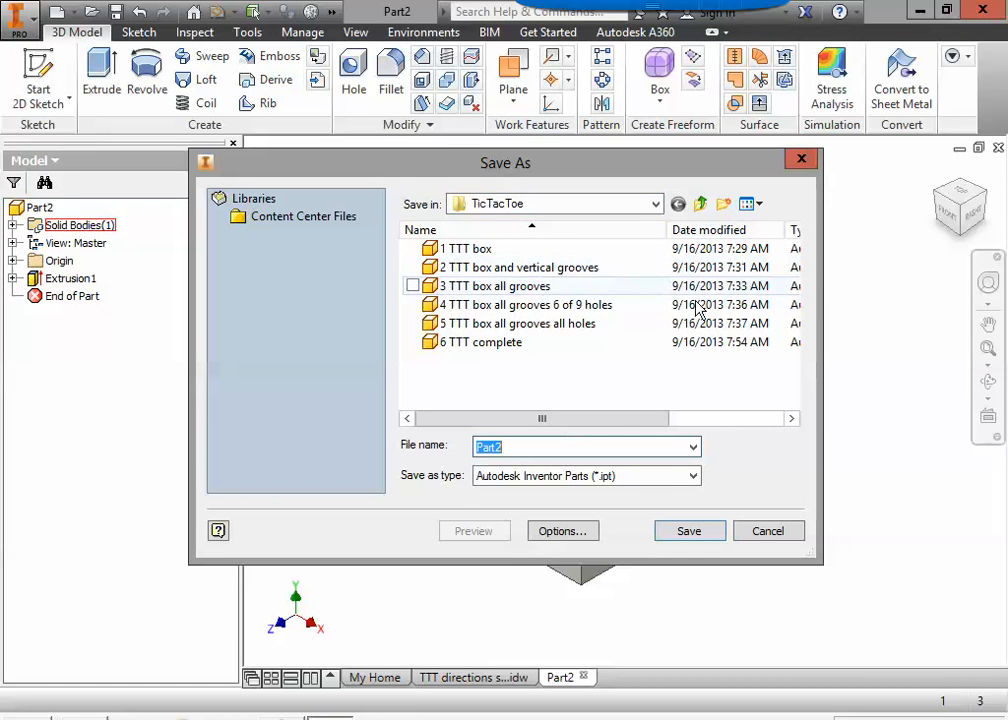
left_click(656, 206)
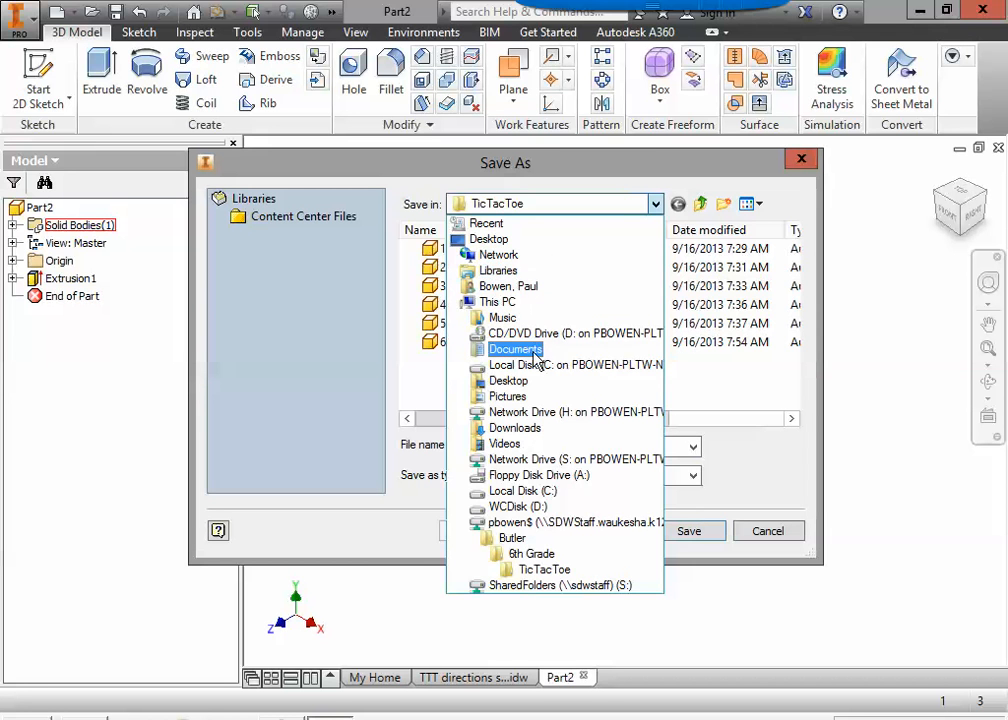
left_click(474, 349)
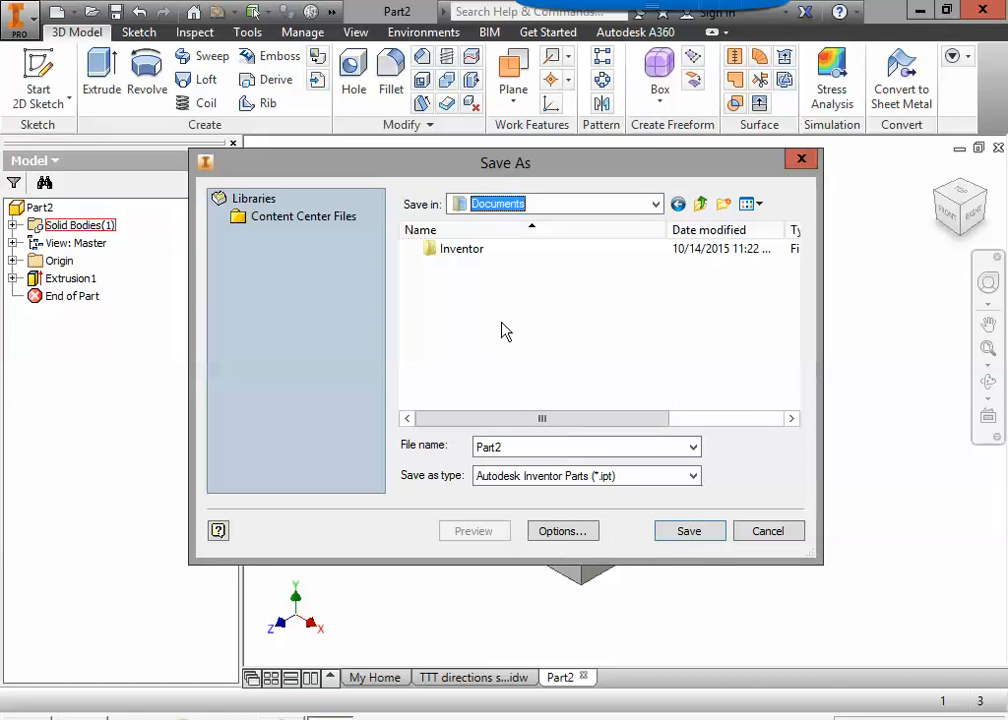
left_click(474, 207)
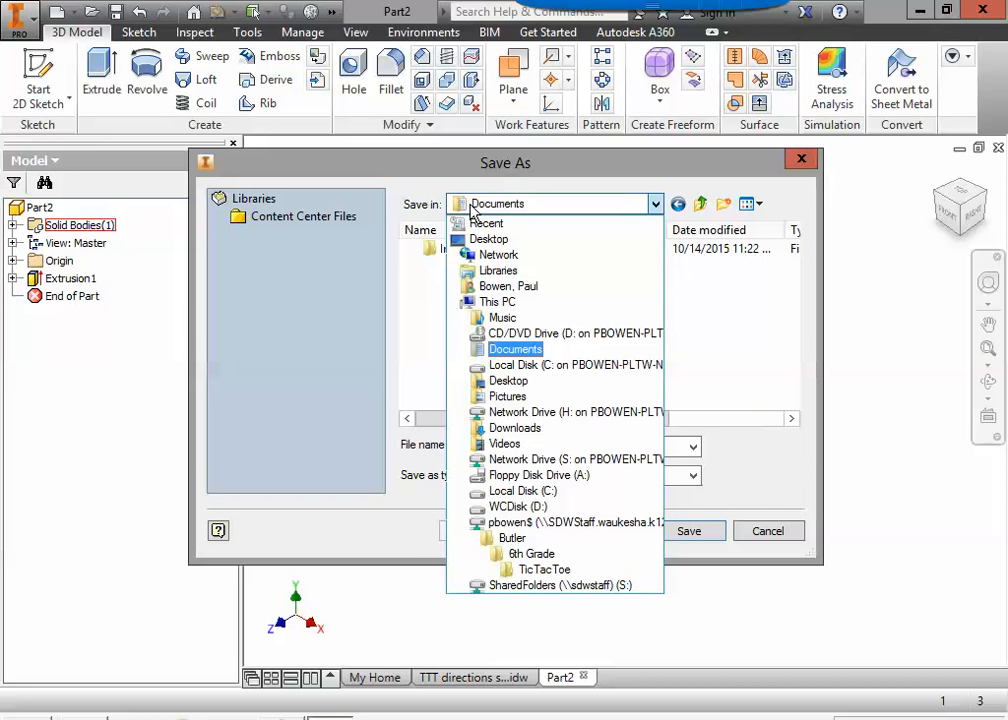
left_click(510, 287)
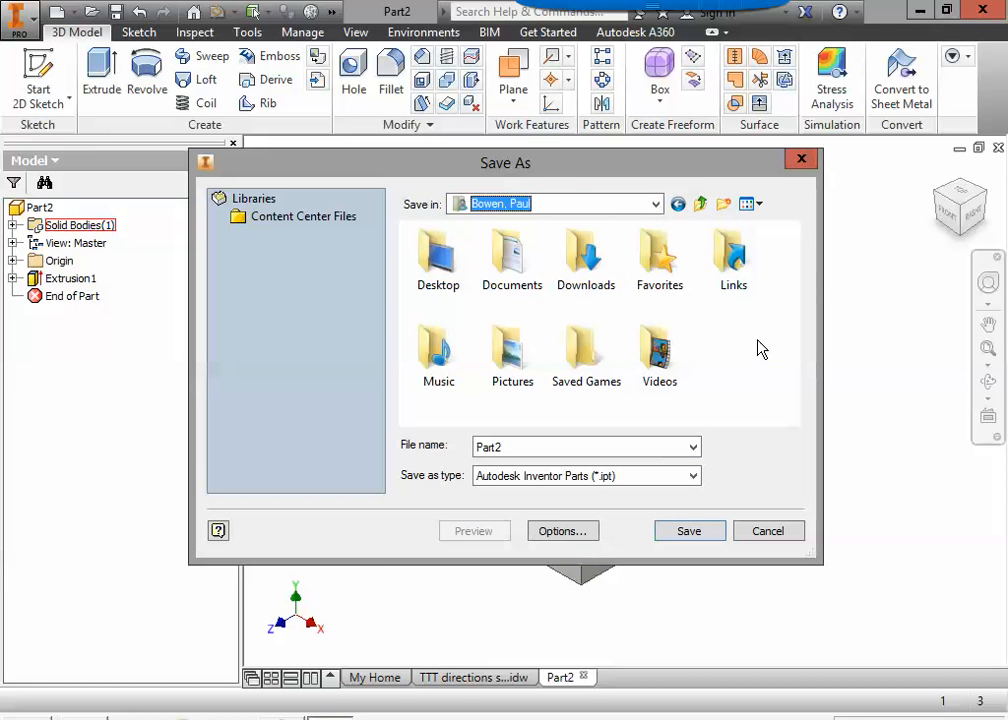
left_click(656, 204)
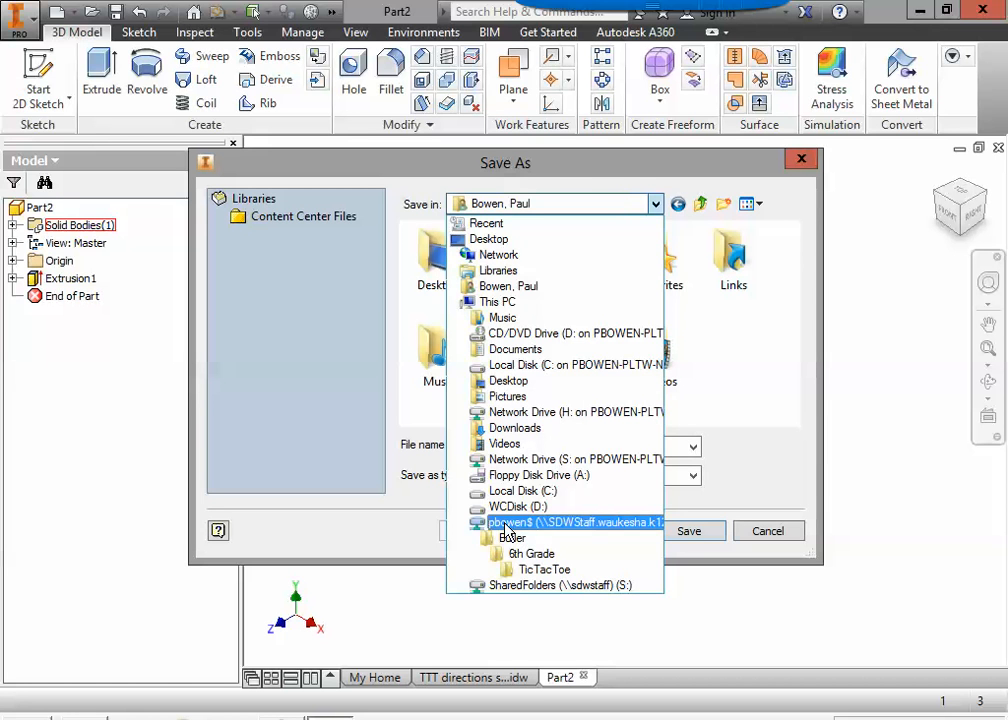
left_click(505, 523)
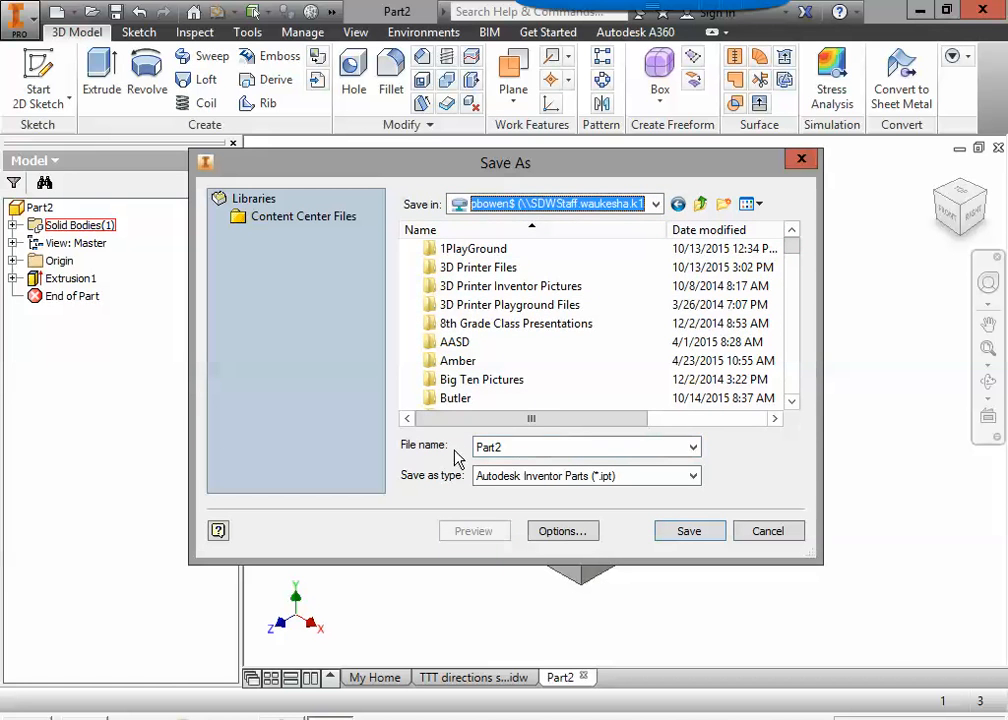
Try the placeholder file name ";alsdhg;awrhgpadghrraaah" in place of Part2 and erase it.
left_click(551, 450)
left_click(531, 448)
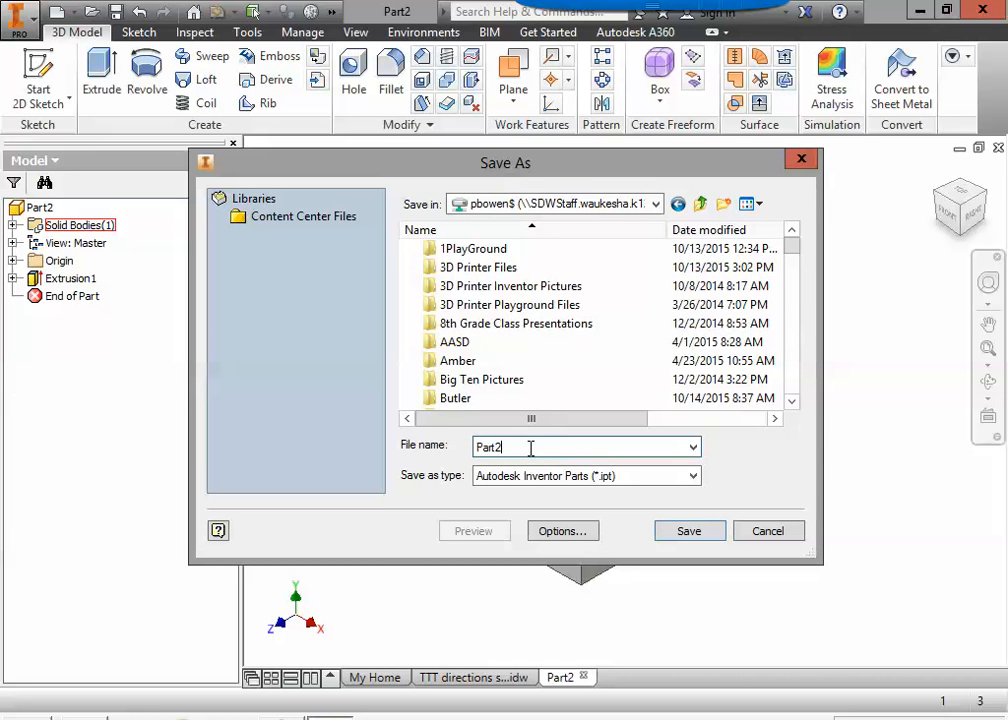
left_click_drag(535, 448, 443, 447)
left_click(552, 448)
left_click_drag(557, 448, 434, 445)
left_click(557, 443)
left_click_drag(511, 447, 454, 447)
type(";alsdhg;awrhgpadghrraaah")
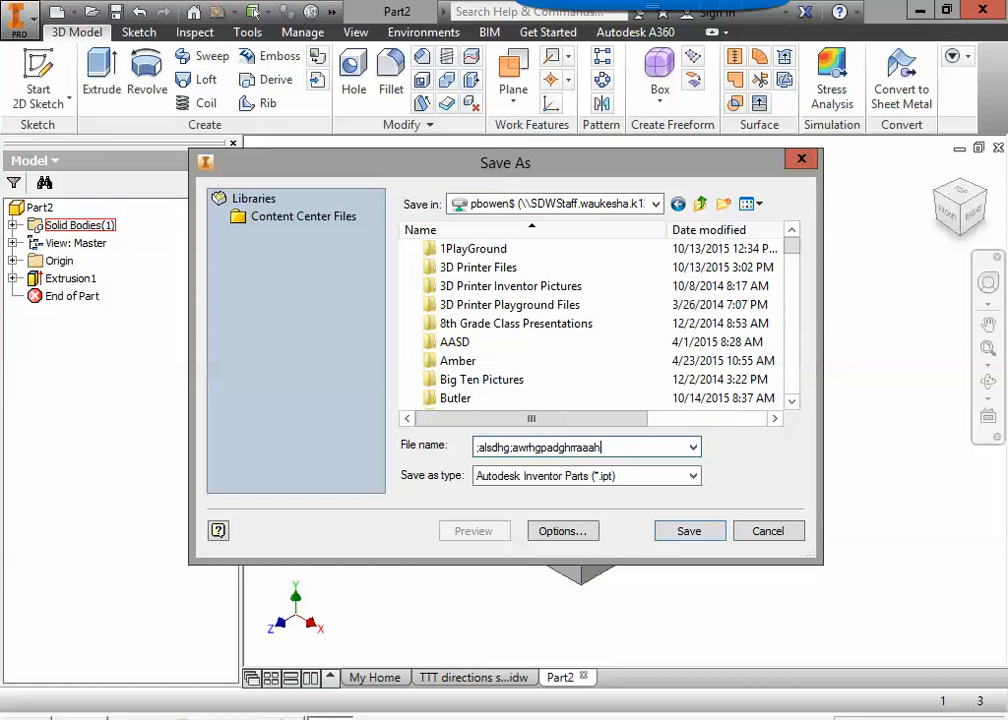
key("BackSpace")
key("BackSpace")
key("BackSpace")
key("BackSpace")
key("BackSpace")
key("BackSpace")
key("BackSpace")
key("BackSpace")
key("BackSpace")
key("BackSpace")
key("BackSpace")
key("BackSpace")
key("BackSpace")
key("BackSpace")
key("BackSpace")
key("BackSpace")
key("BackSpace")
key("BackSpace")
key("BackSpace")
key("BackSpace")
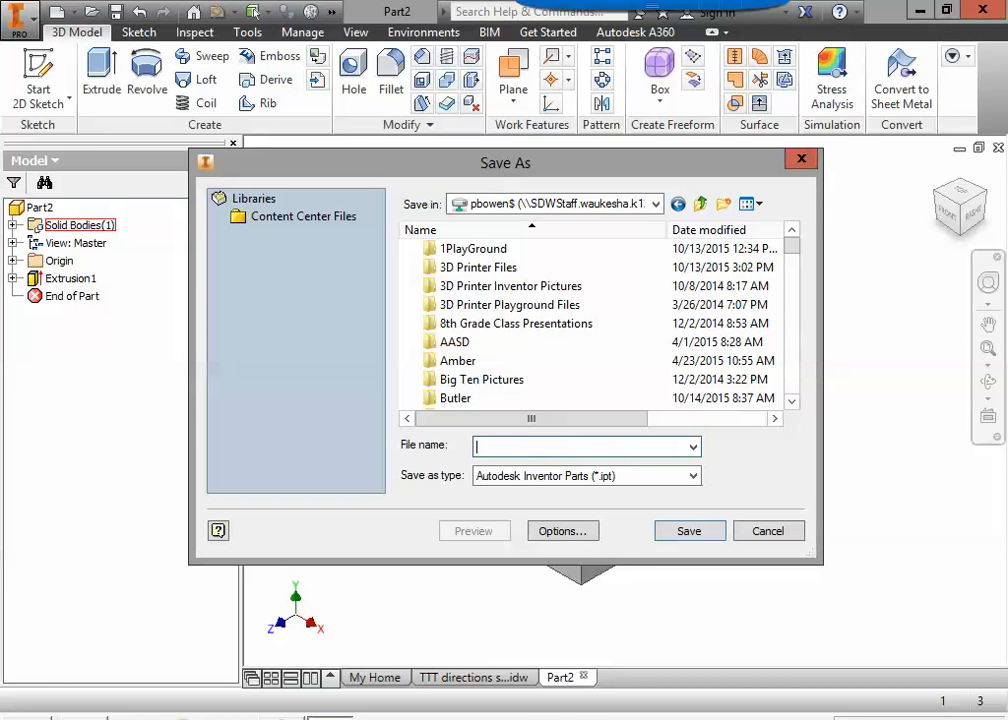
Name the part file TTT and save it as an Inventor part on the personal network drive.
type("TTT")
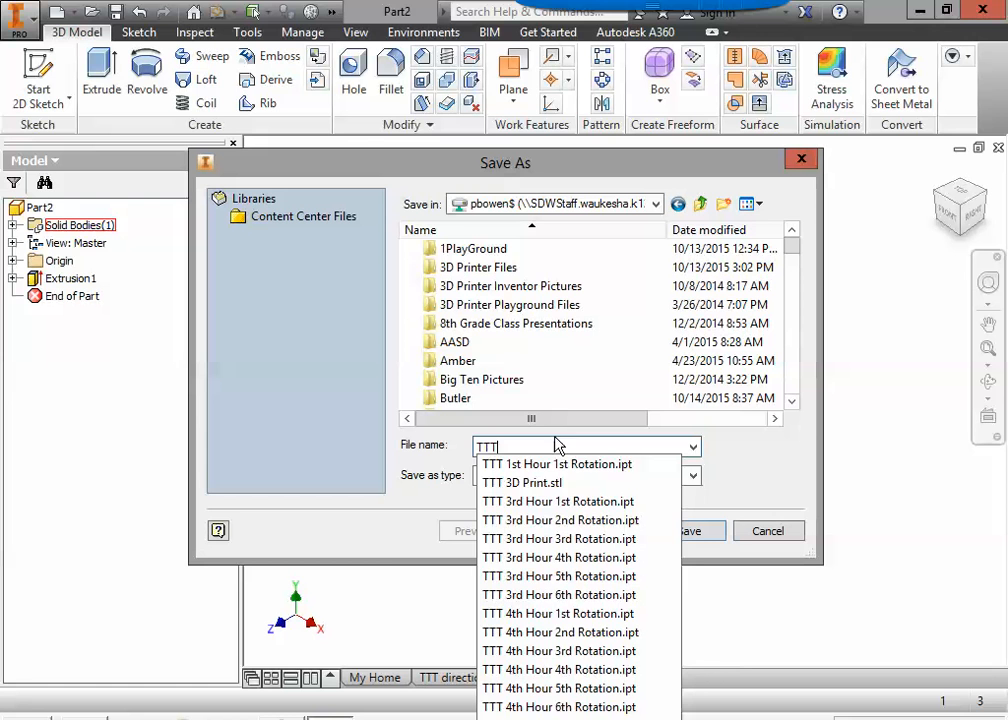
left_click(788, 467)
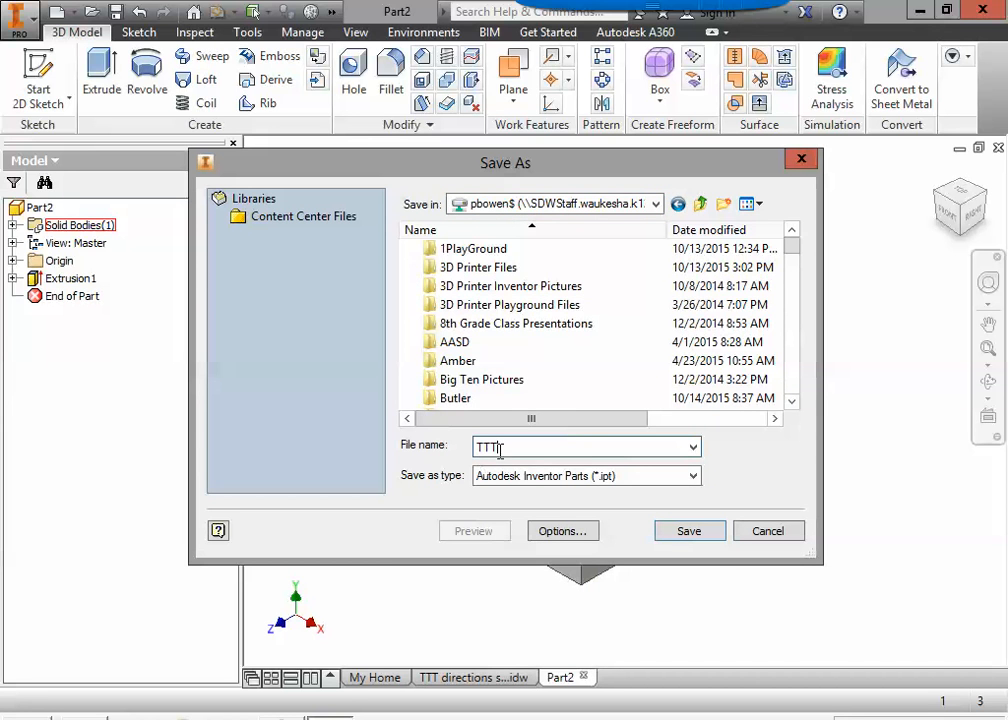
left_click(714, 538)
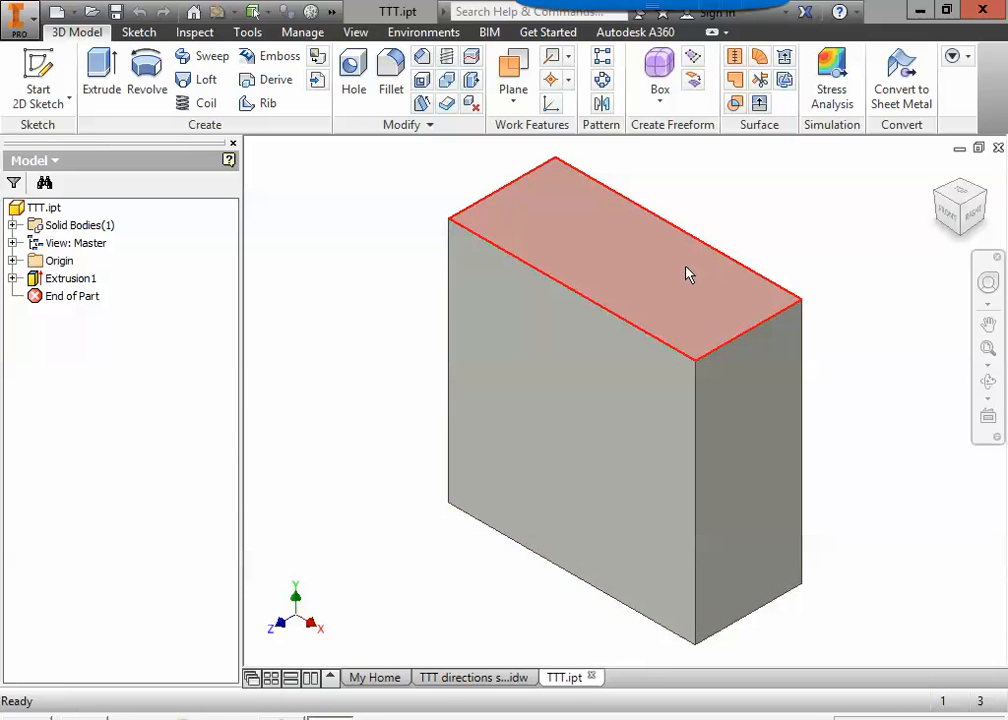
Examine the isometric view of the box's grooves and holes on the TTT directions sheet, and return to the TTT part.
left_click(473, 677)
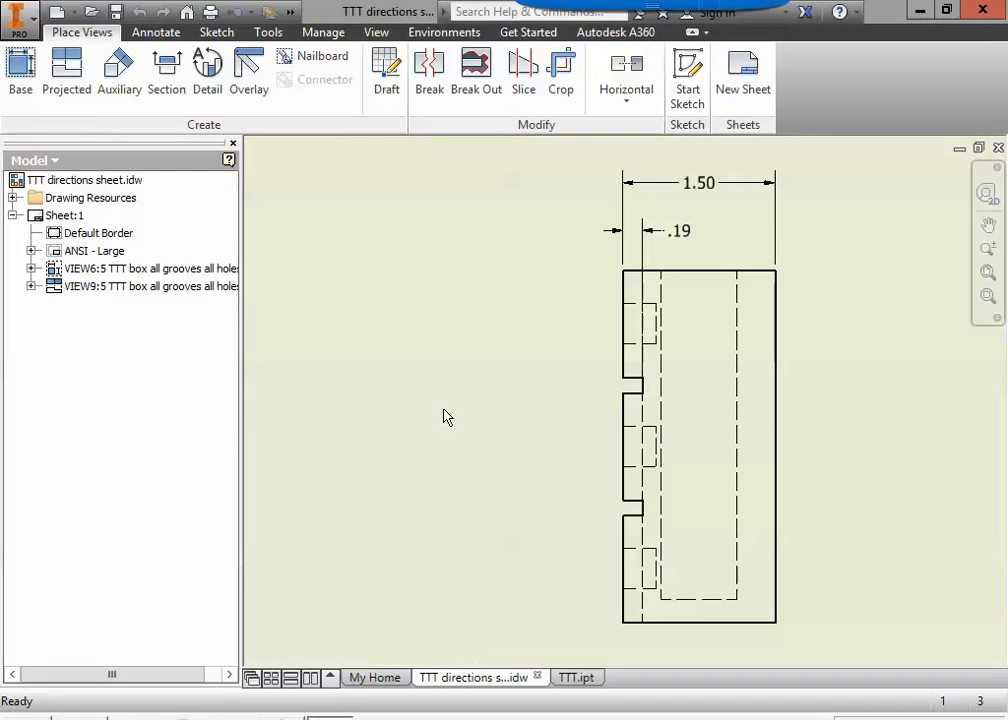
scroll(443, 416, "down", 5)
middle_click_drag(508, 256, 490, 429)
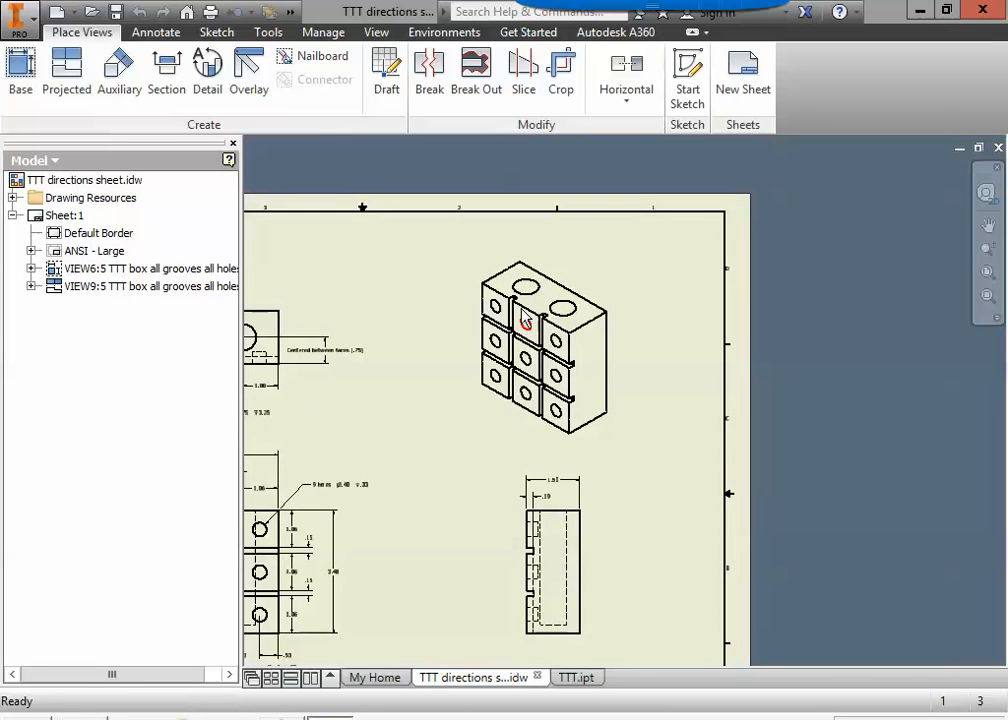
scroll(525, 317, "up", 3)
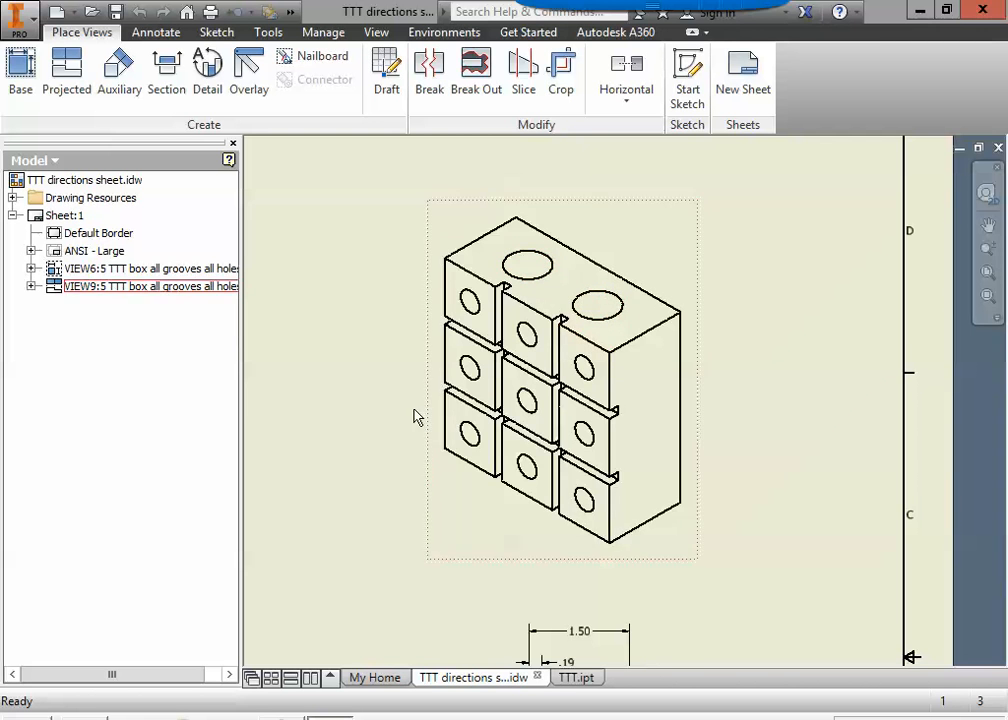
scroll(416, 414, "down", 2)
left_click(577, 679)
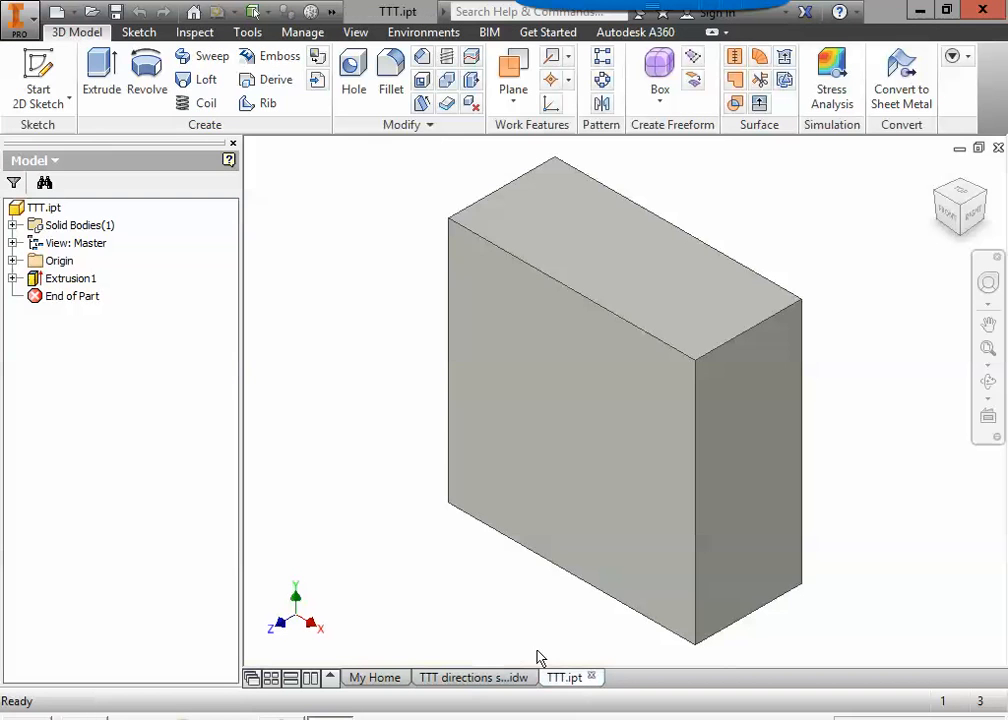